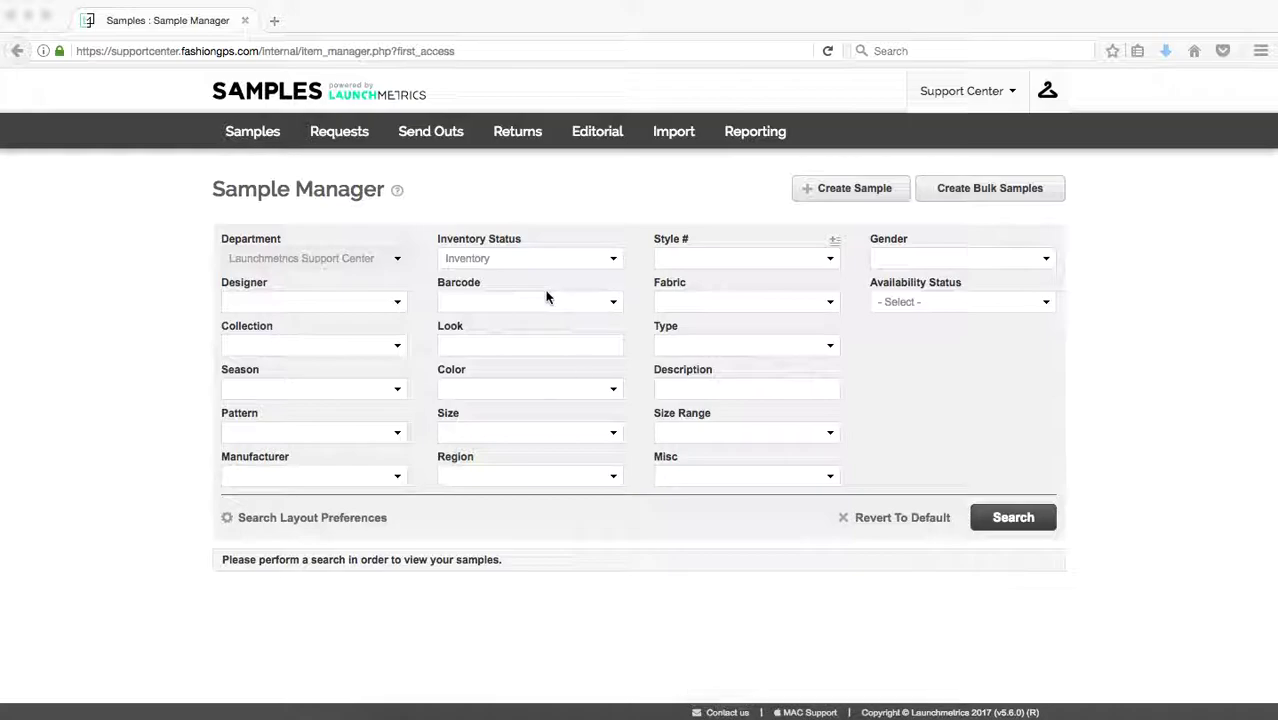
# Step: Open the Collection Editor and search without filters to list the existing collections
pyautogui.click(400, 176)
pyautogui.moveTo(251, 135)
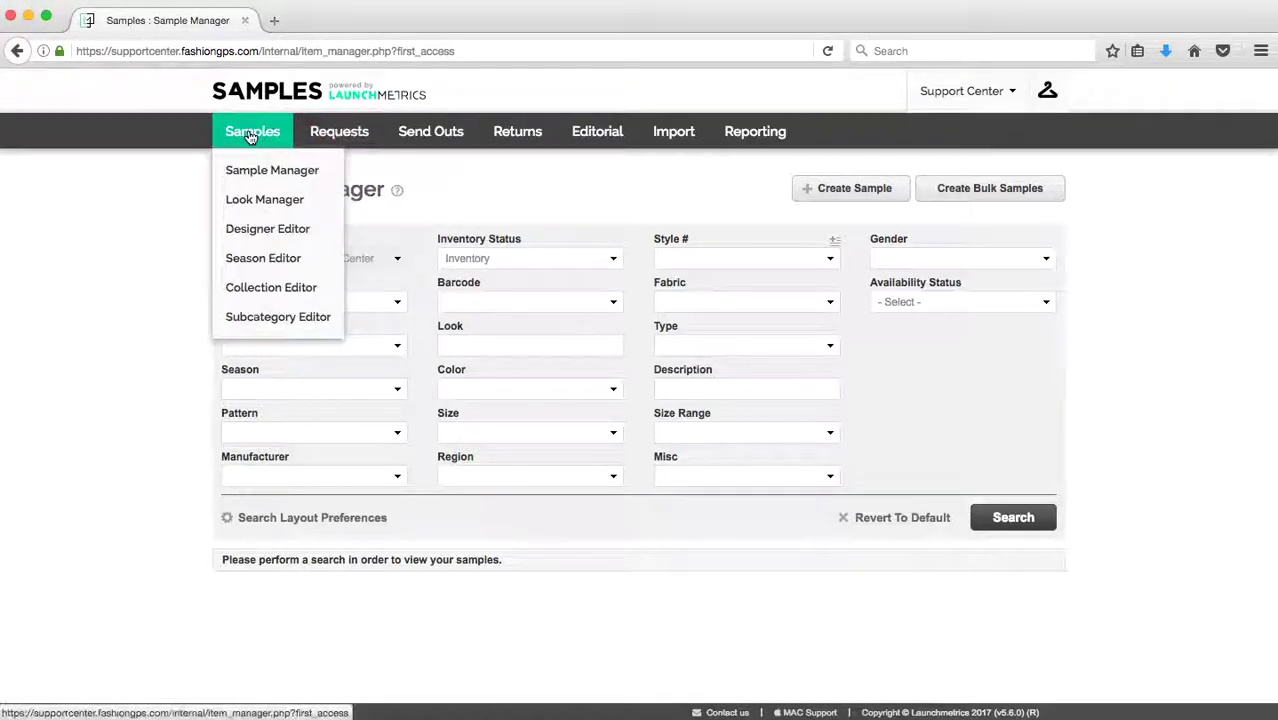
pyautogui.click(294, 296)
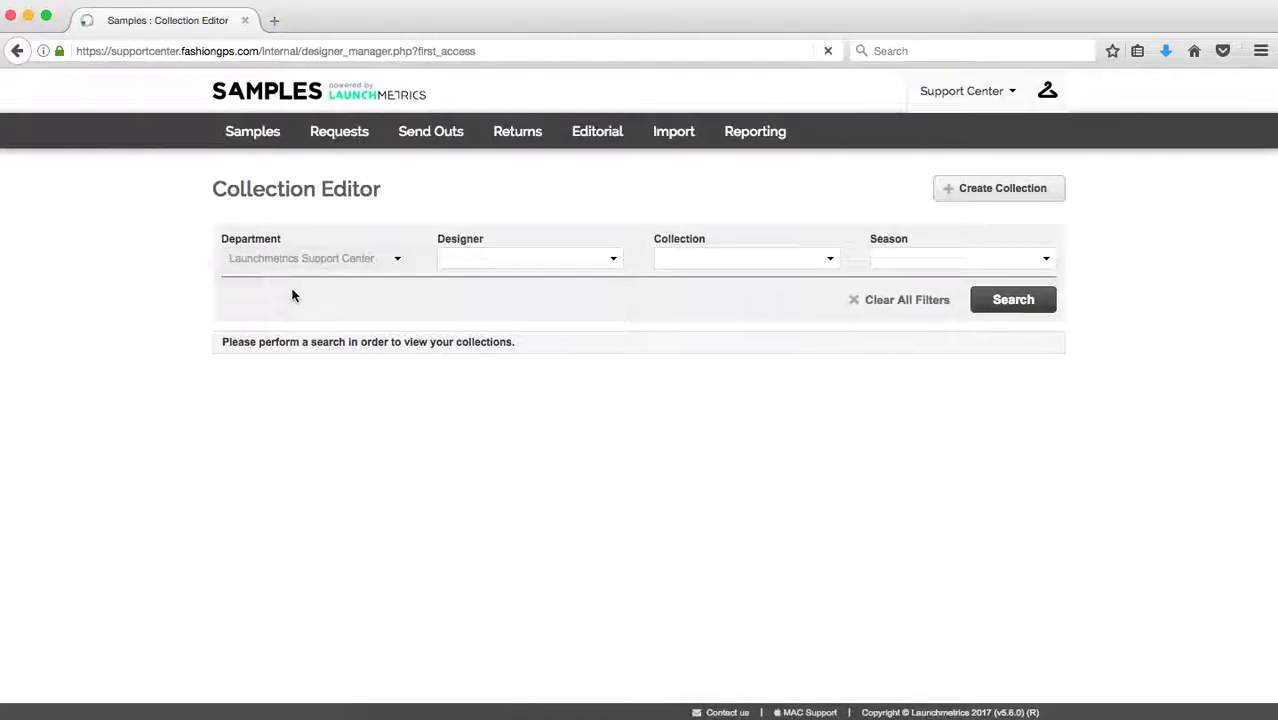
pyautogui.click(996, 299)
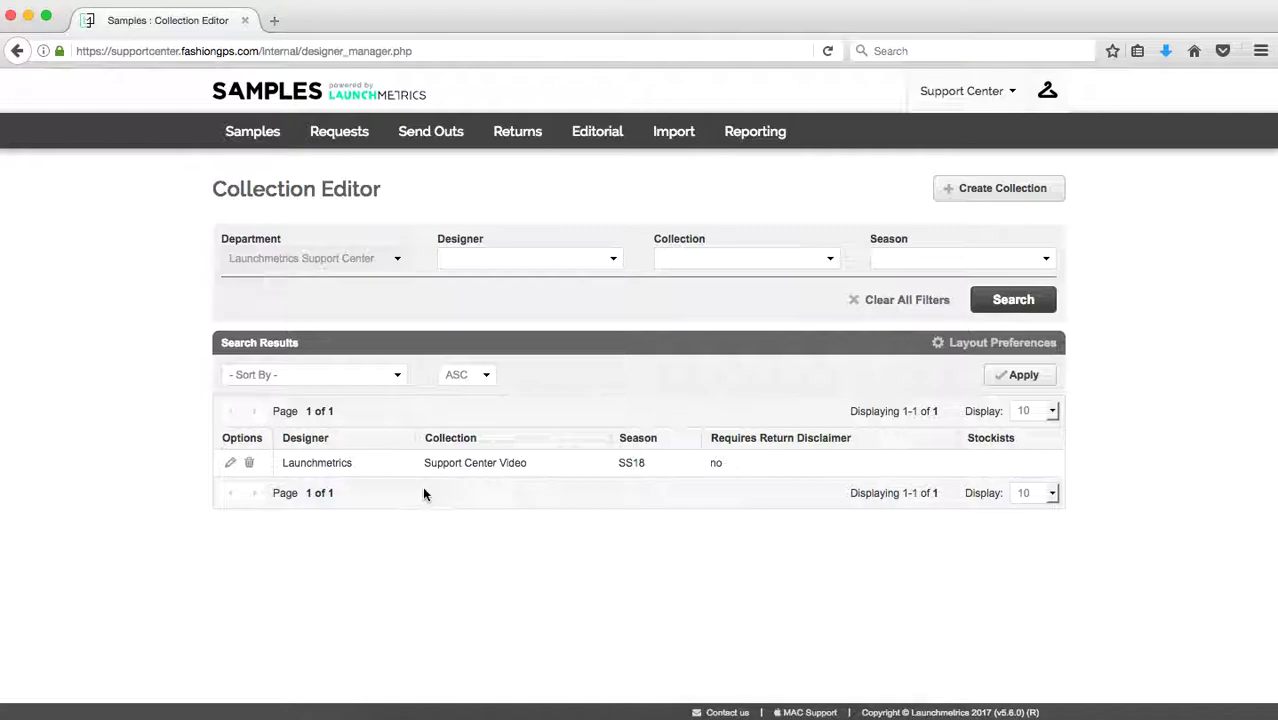
# Step: Start a new Excel import, then download and open the blank Samples template
pyautogui.moveTo(670, 145)
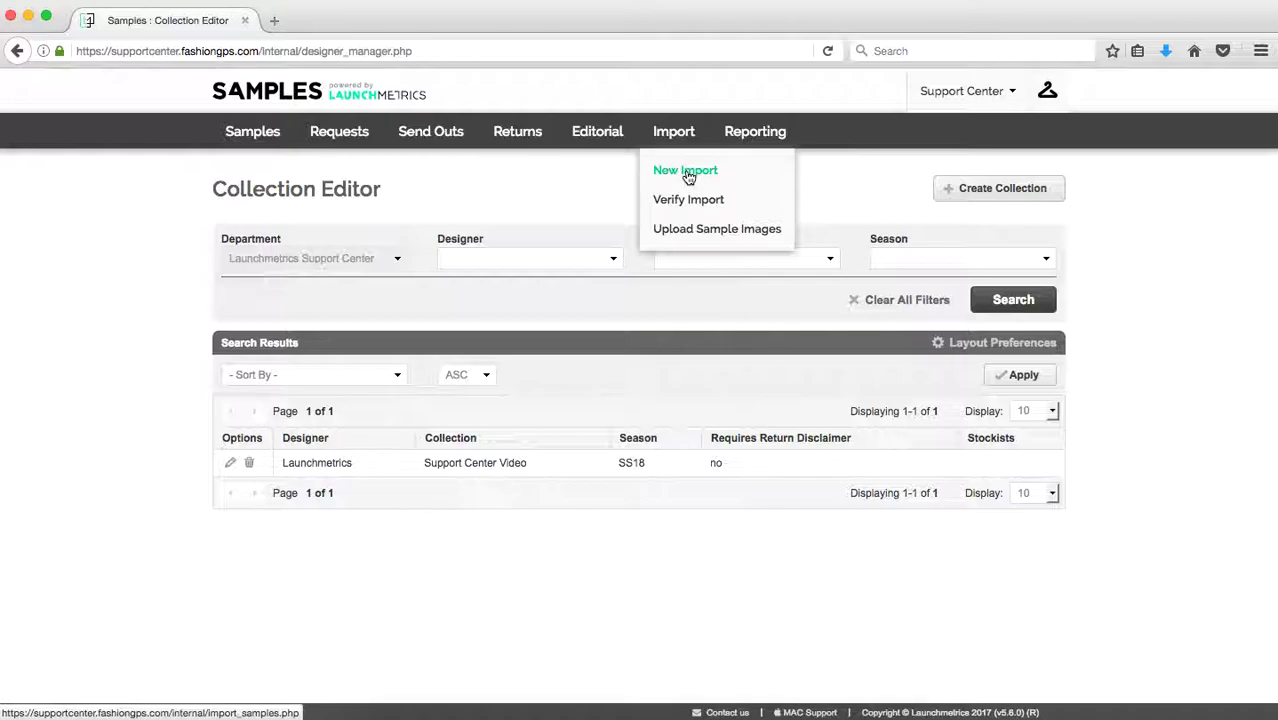
pyautogui.click(686, 172)
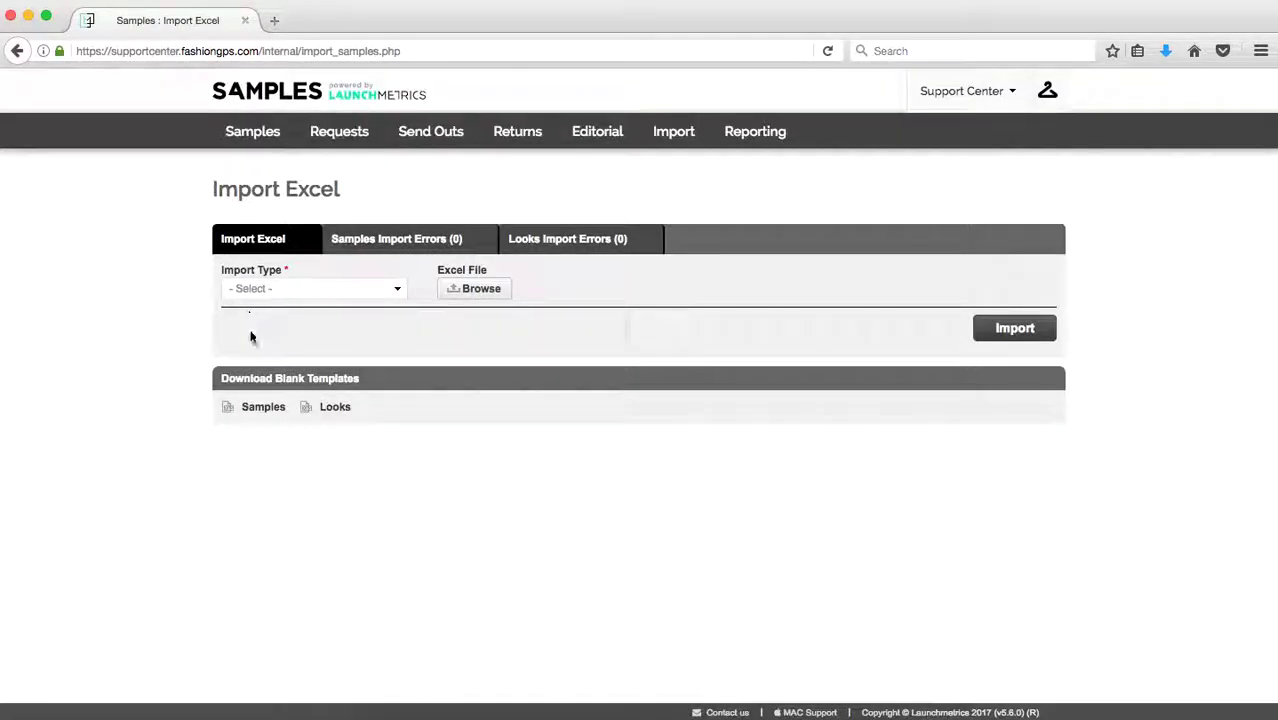
pyautogui.click(264, 408)
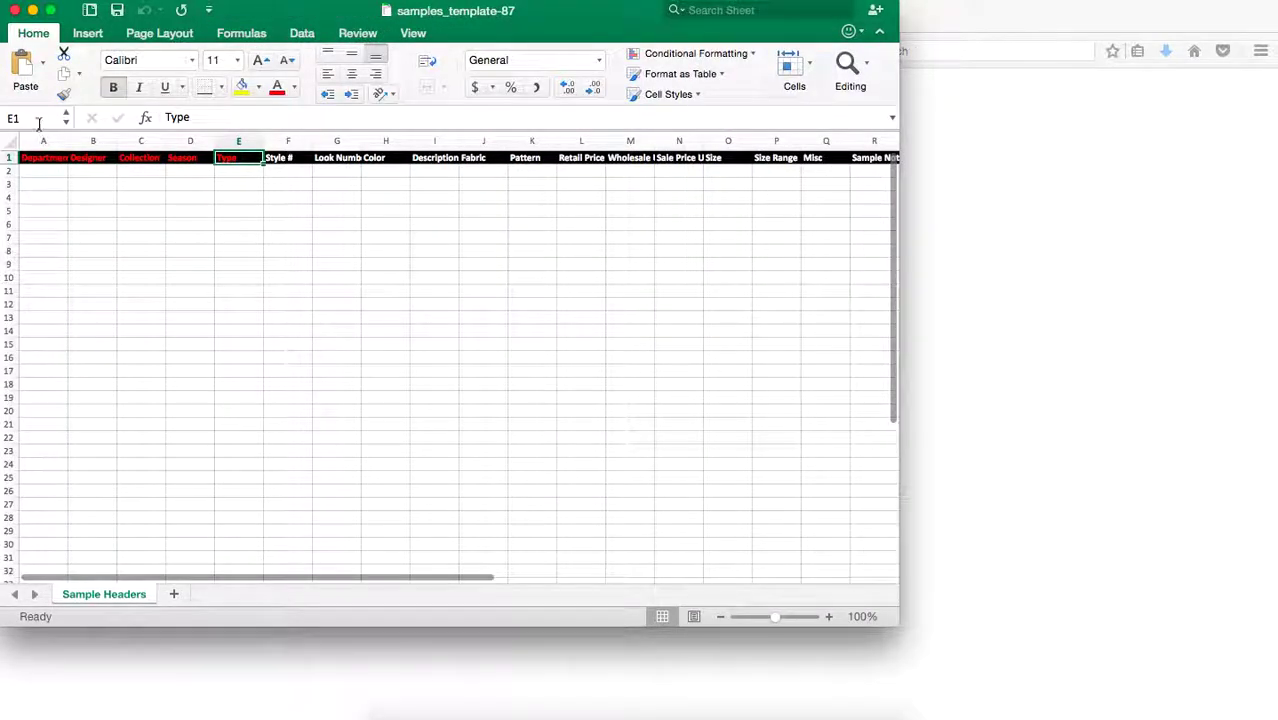
# Step: Autofit all column widths in the samples template and move its window aside to expose the browser
pyautogui.click(13, 143)
pyautogui.doubleClick(68, 141)
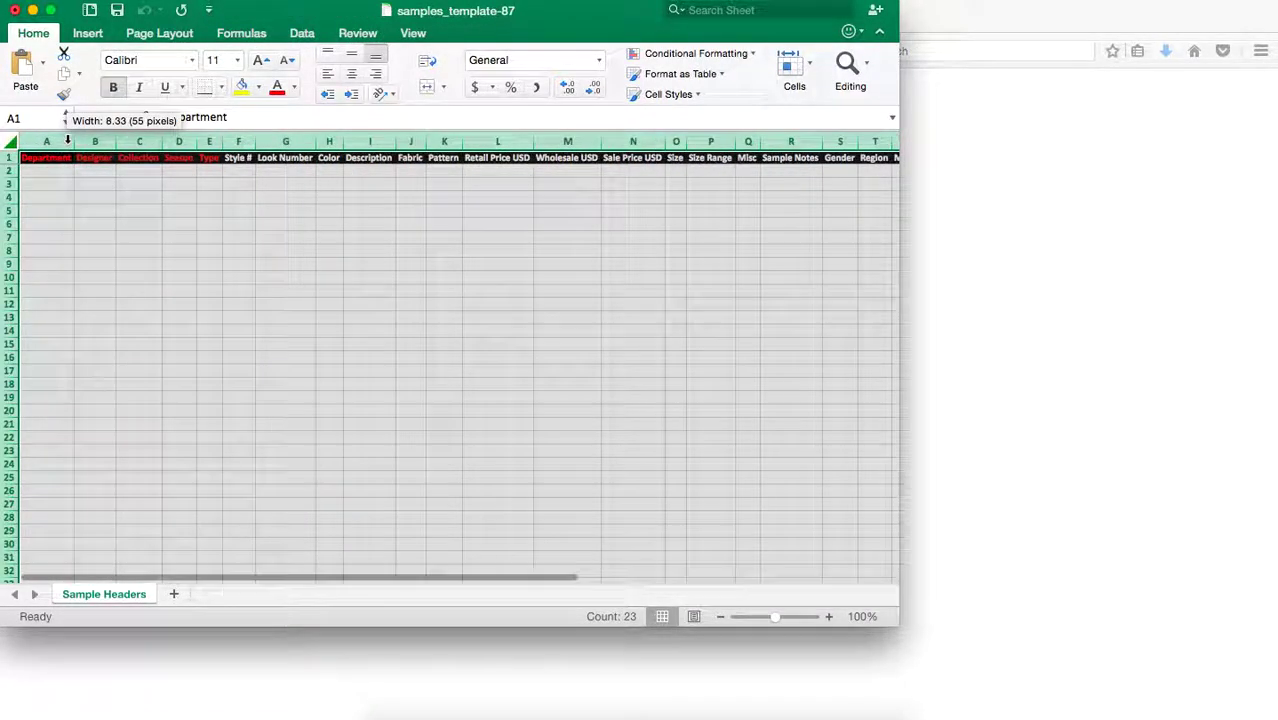
pyautogui.moveTo(320, 10); pyautogui.dragTo(797, 9)
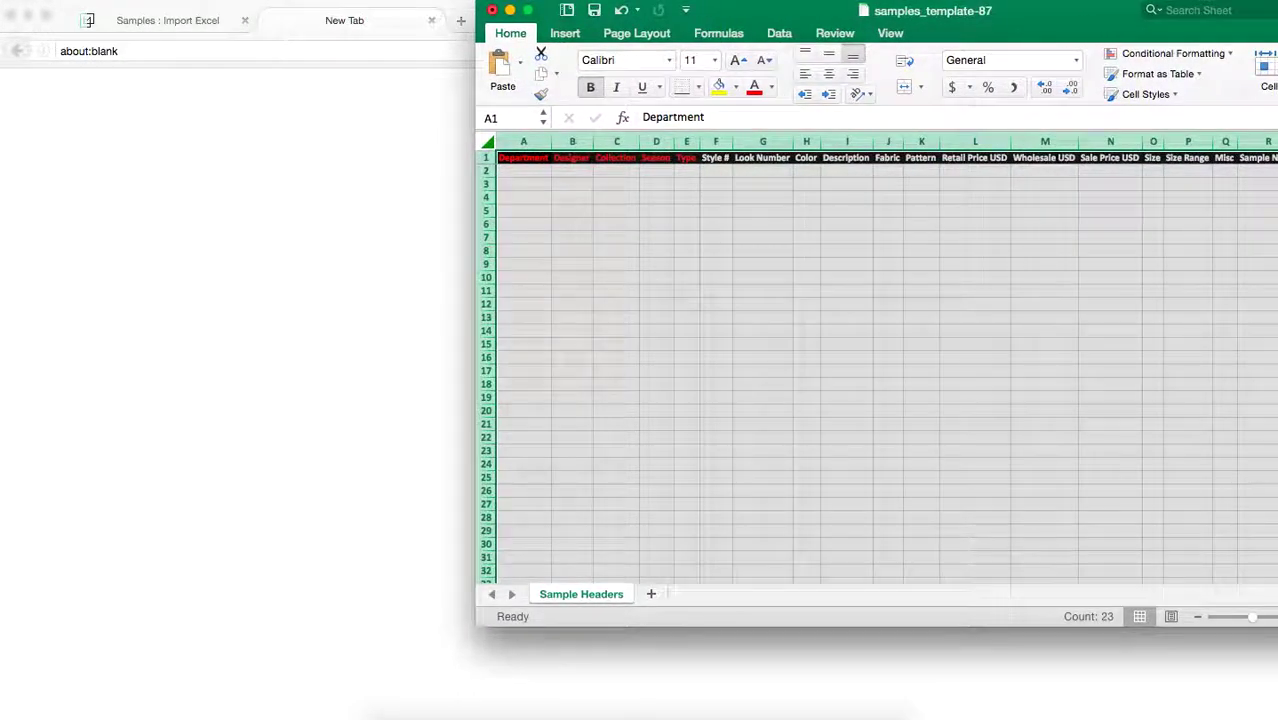
# Step: Close the blank browser tab, return to the Collection Editor results and arrange the template window beside them
pyautogui.click(433, 20)
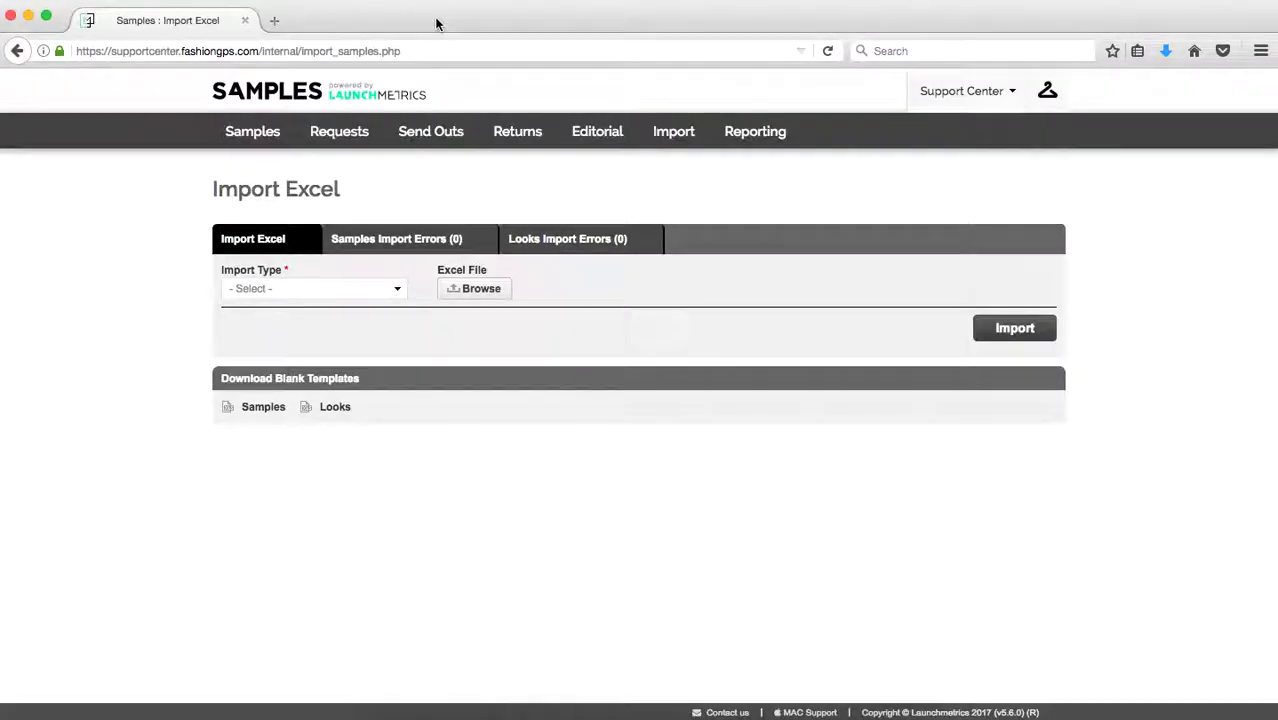
pyautogui.moveTo(282, 133)
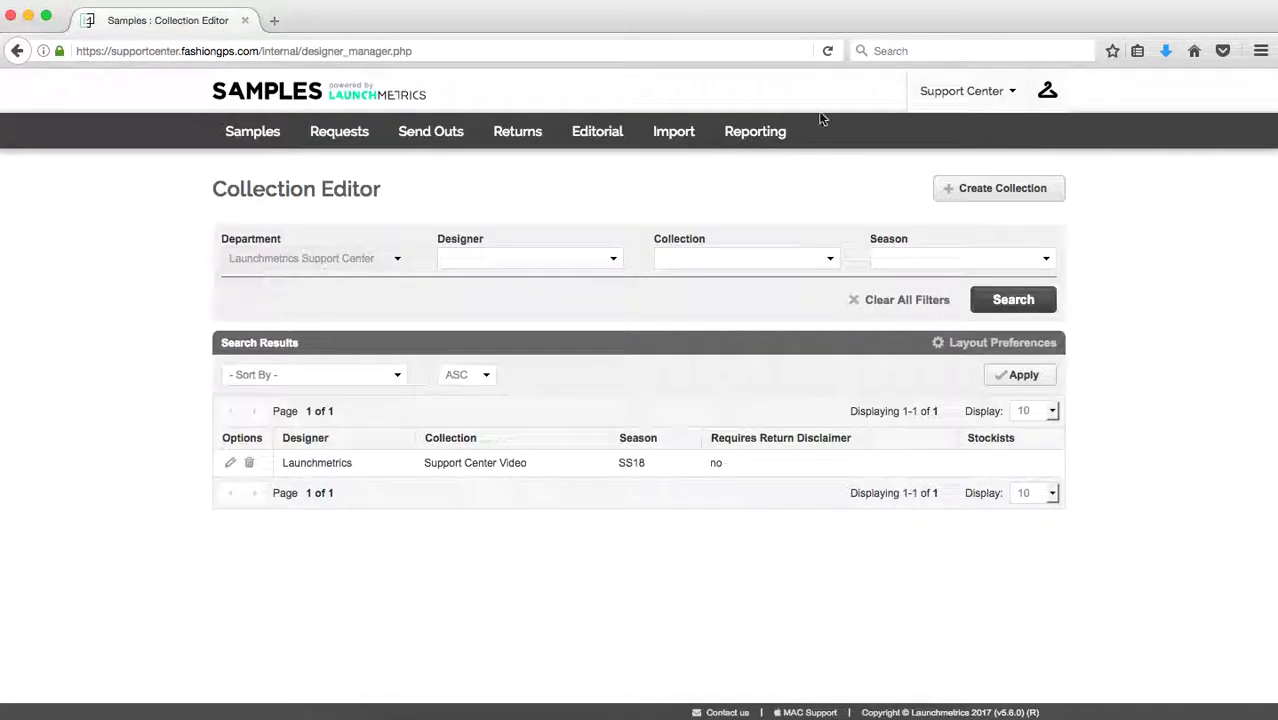
pyautogui.moveTo(776, 11); pyautogui.dragTo(670, 12)
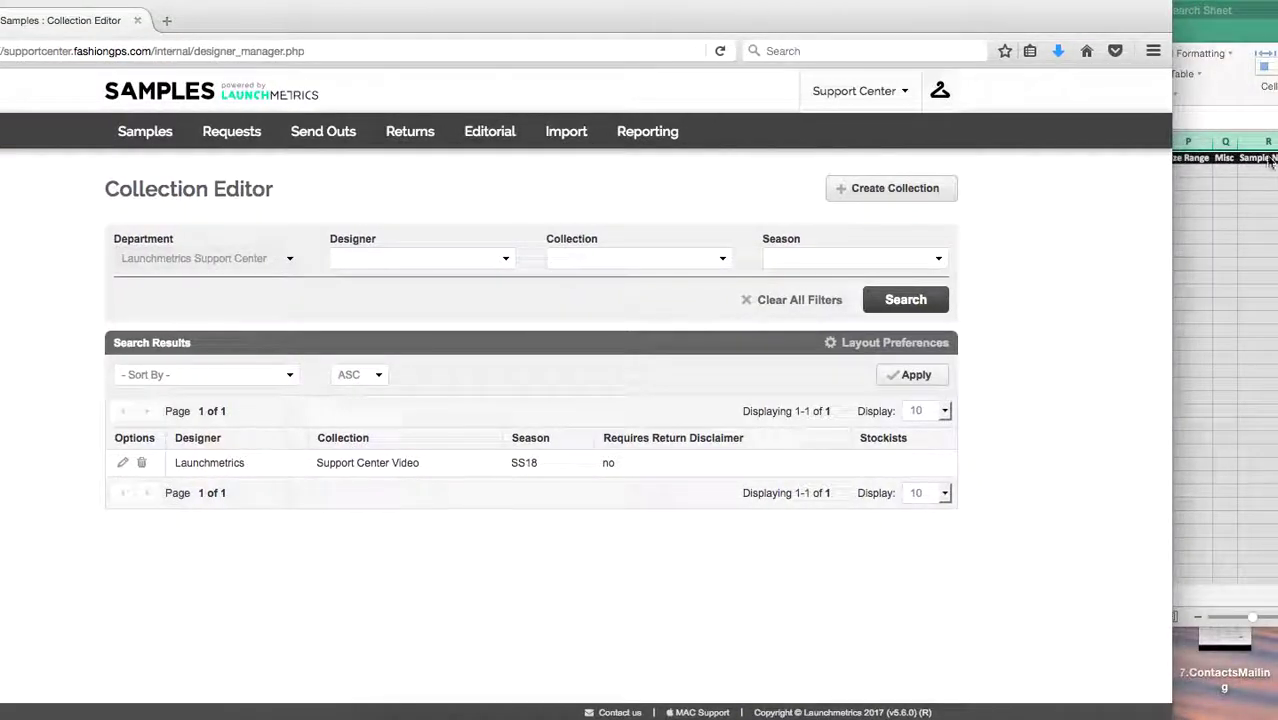
pyautogui.click(1189, 35)
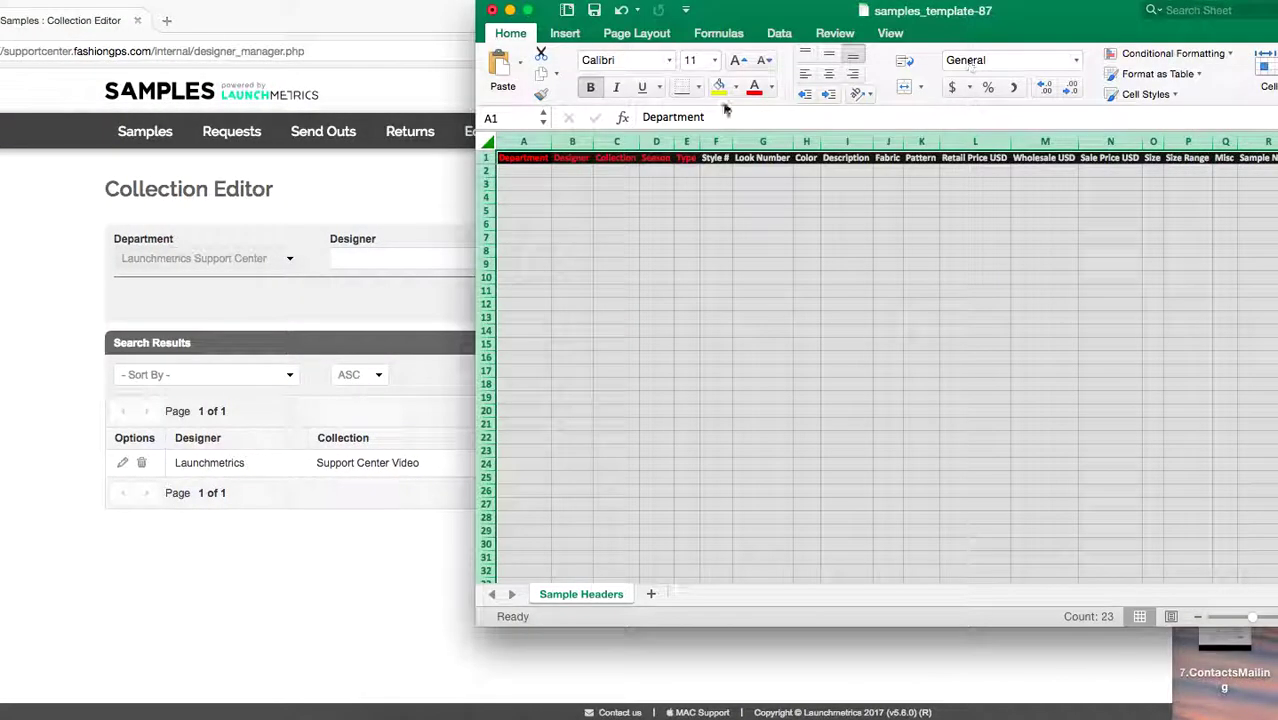
# Step: Enter Launchmetrics Support Center as the Department in A2, fit the column width and fill it down to A9
pyautogui.click(537, 171)
pyautogui.write('Laun')
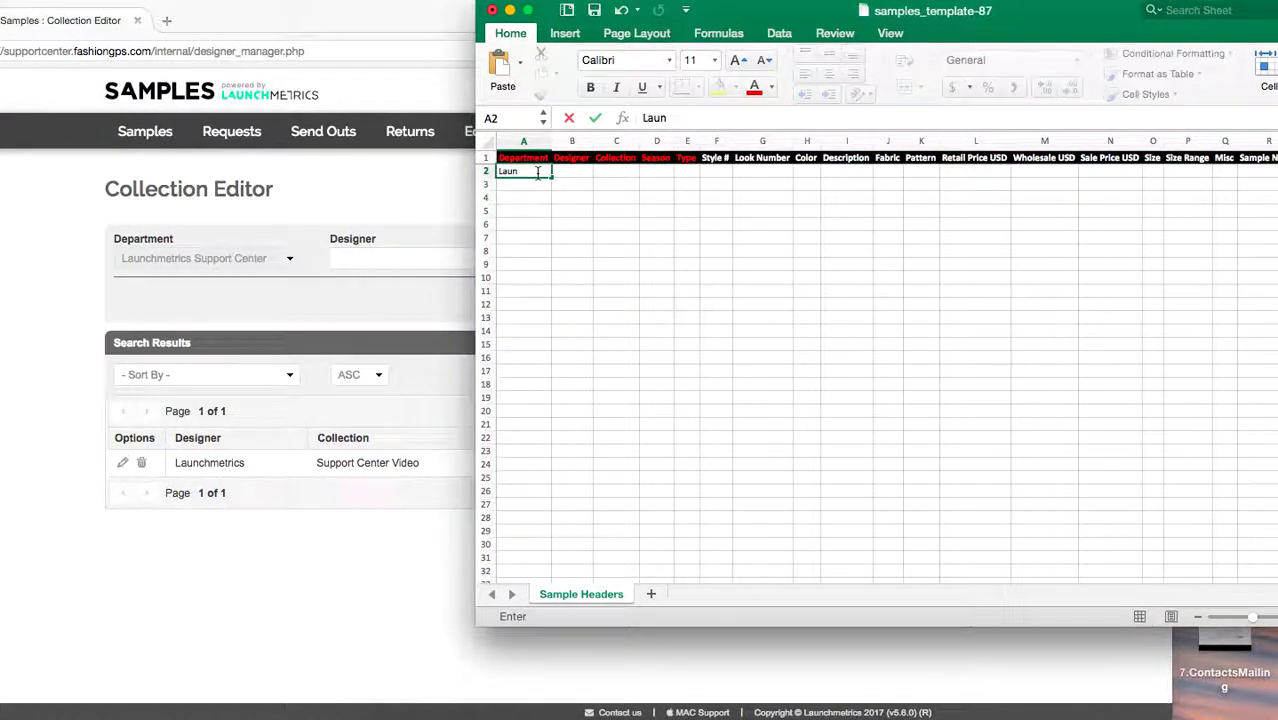
pyautogui.write('chmetrics Support Center')
pyautogui.press('Return')
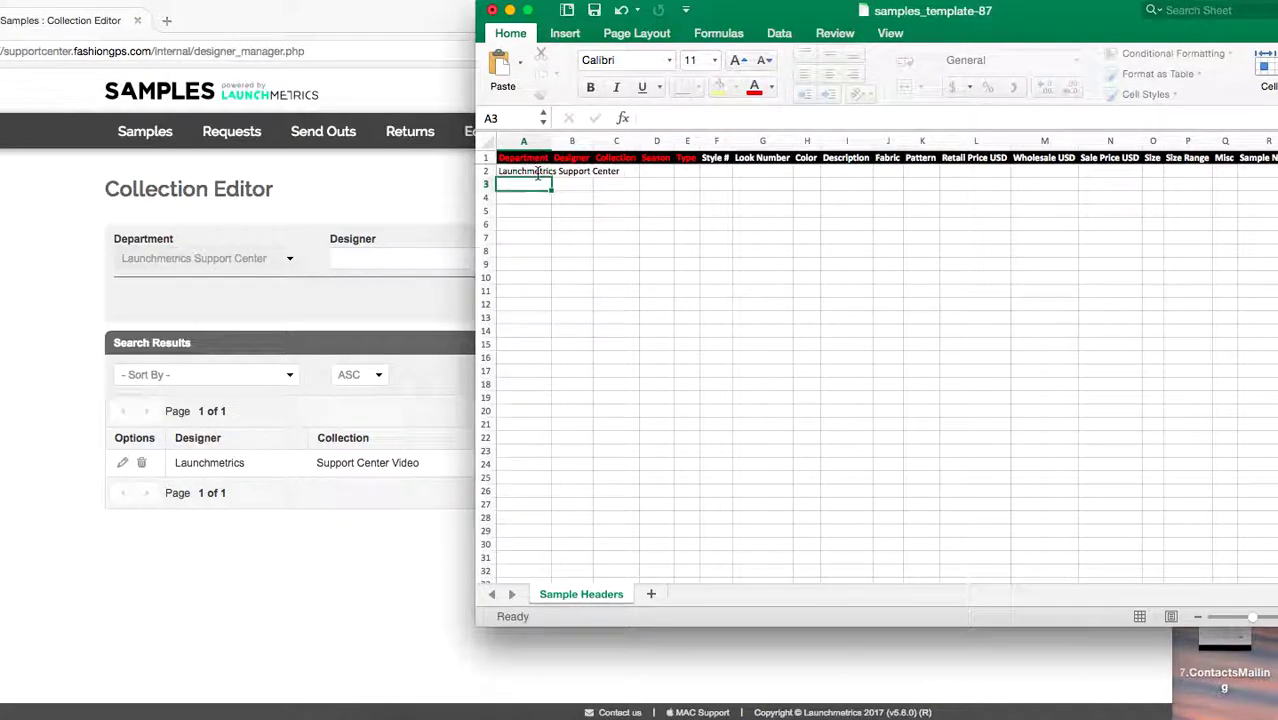
pyautogui.doubleClick(551, 142)
pyautogui.click(580, 171)
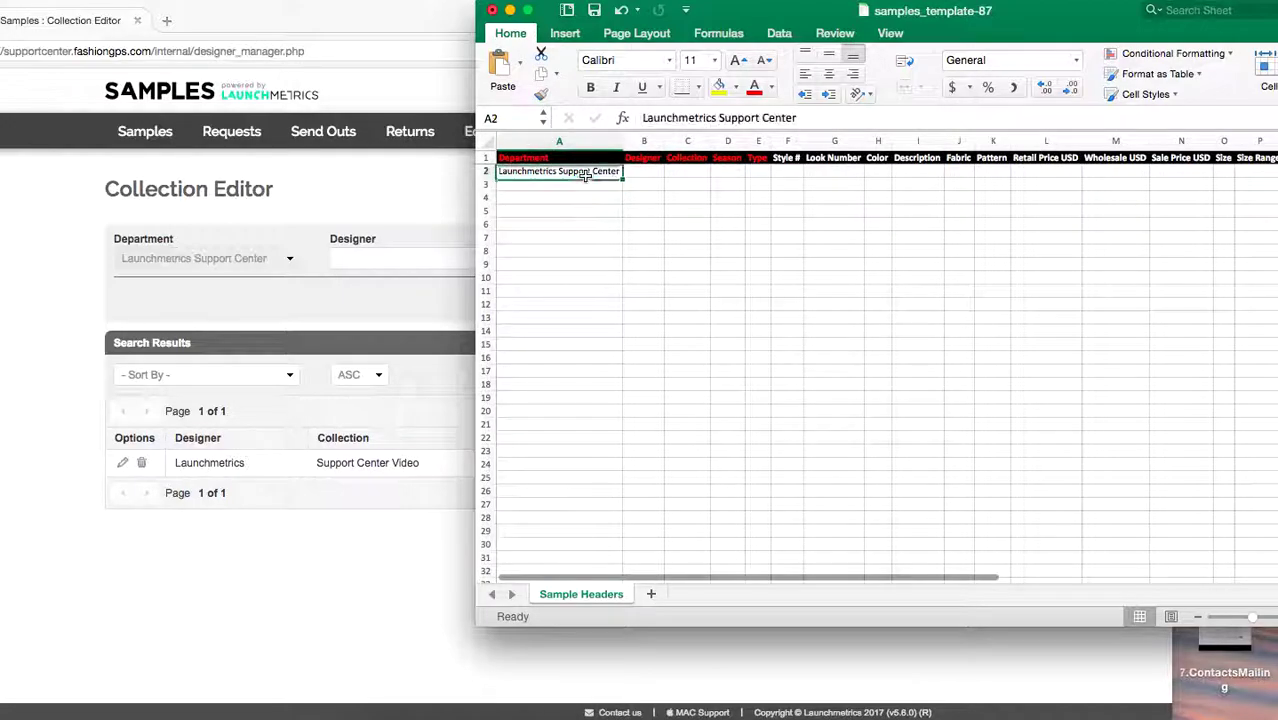
pyautogui.moveTo(622, 178); pyautogui.dragTo(618, 270)
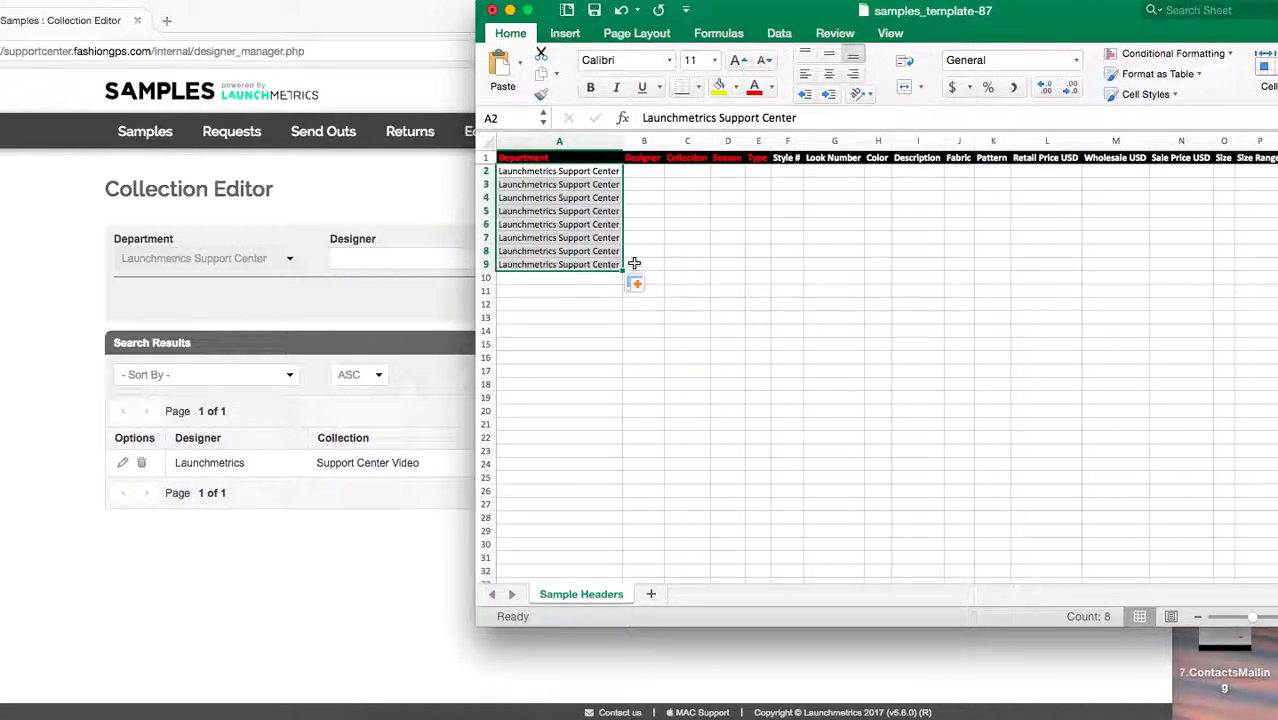
# Step: Enter Launchmetrics as the Designer in B2 and widen that column to fit
pyautogui.click(655, 172)
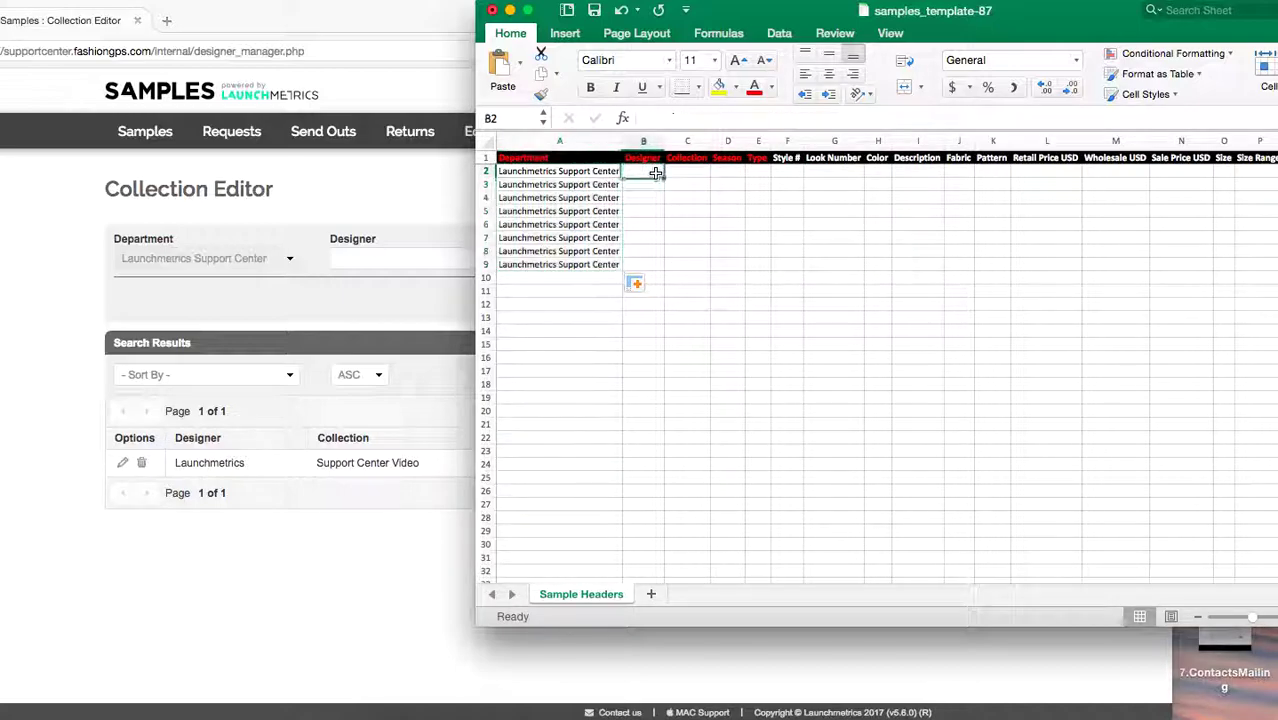
pyautogui.write('Launchmetrics')
pyautogui.press('Return')
pyautogui.moveTo(664, 141); pyautogui.dragTo(686, 141)
pyautogui.press('Up')
pyautogui.press('Right')
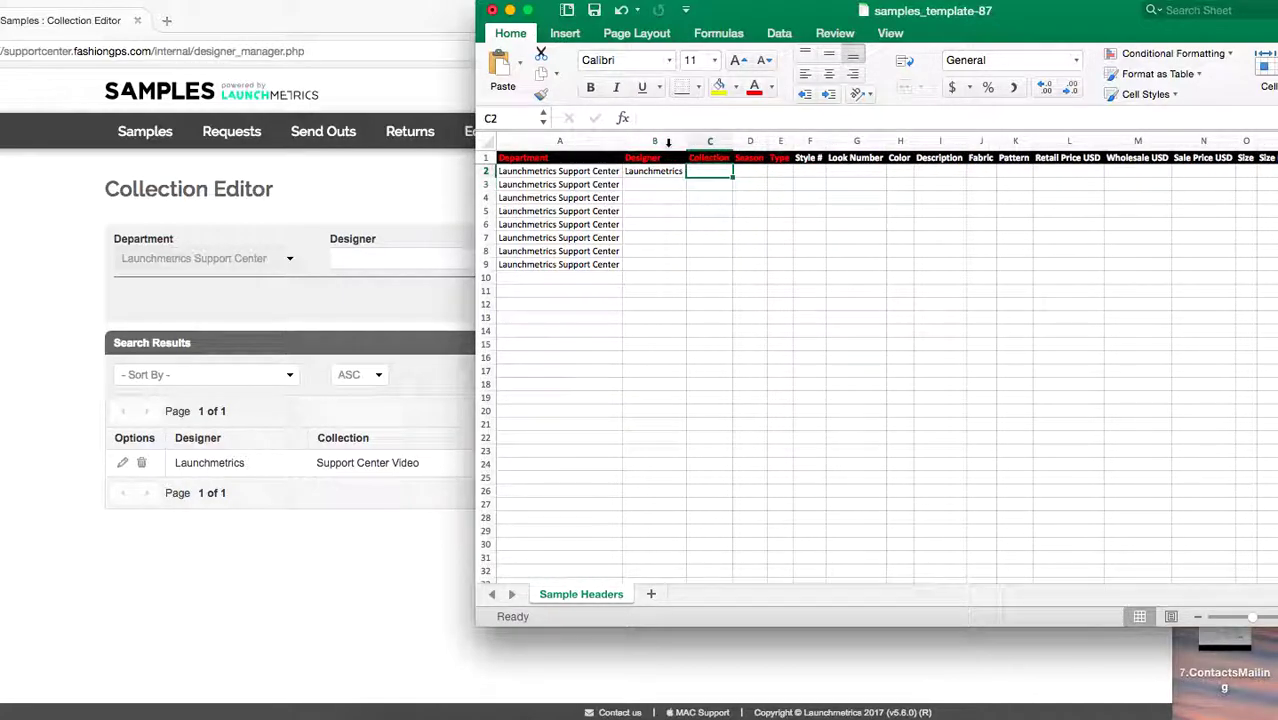
# Step: Enter Support Center Video as the Collection in C2 and SS18 as the Season in D2
pyautogui.write('Support Center Video')
pyautogui.press('Return')
pyautogui.press('Up')
pyautogui.press('Right')
pyautogui.write('SS18')
pyautogui.press('Tab')
# Step: Autofit all columns, then fill the Designer, Collection and Season values from row 2 through row 9 as identical copies
pyautogui.press('super+a')
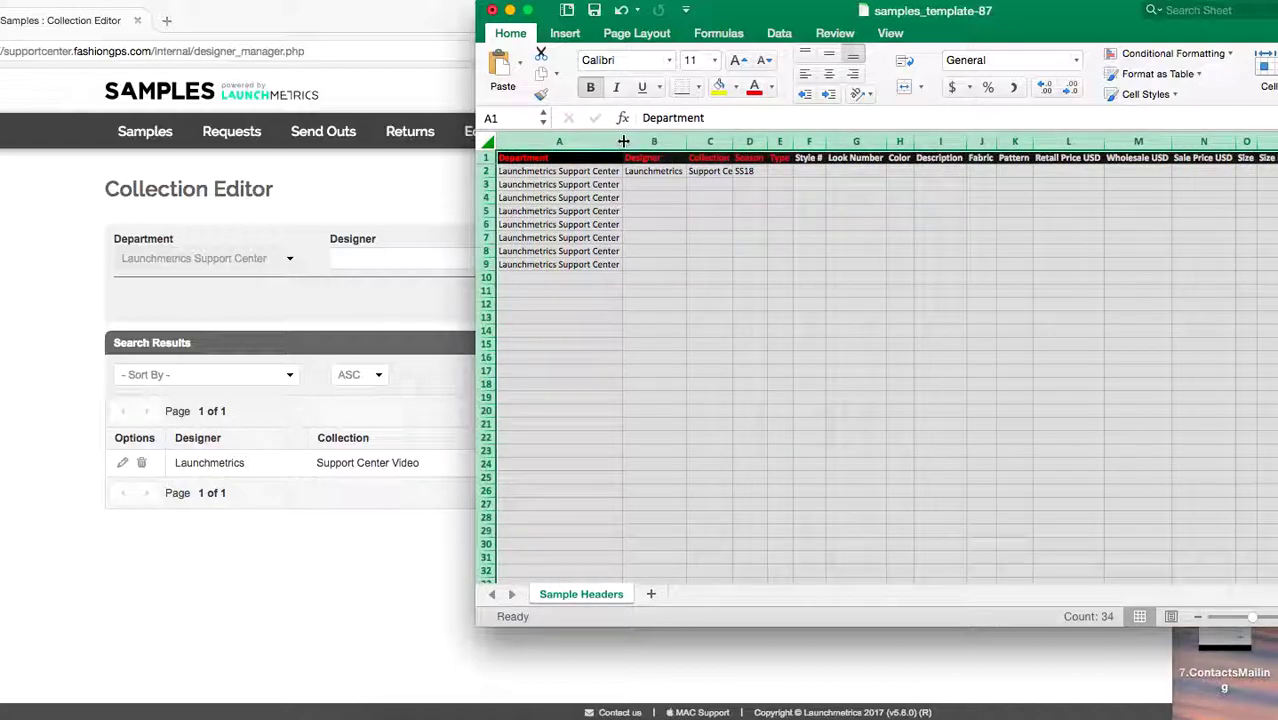
pyautogui.doubleClick(622, 141)
pyautogui.moveTo(773, 9); pyautogui.dragTo(912, 9)
pyautogui.moveTo(792, 171); pyautogui.dragTo(921, 268)
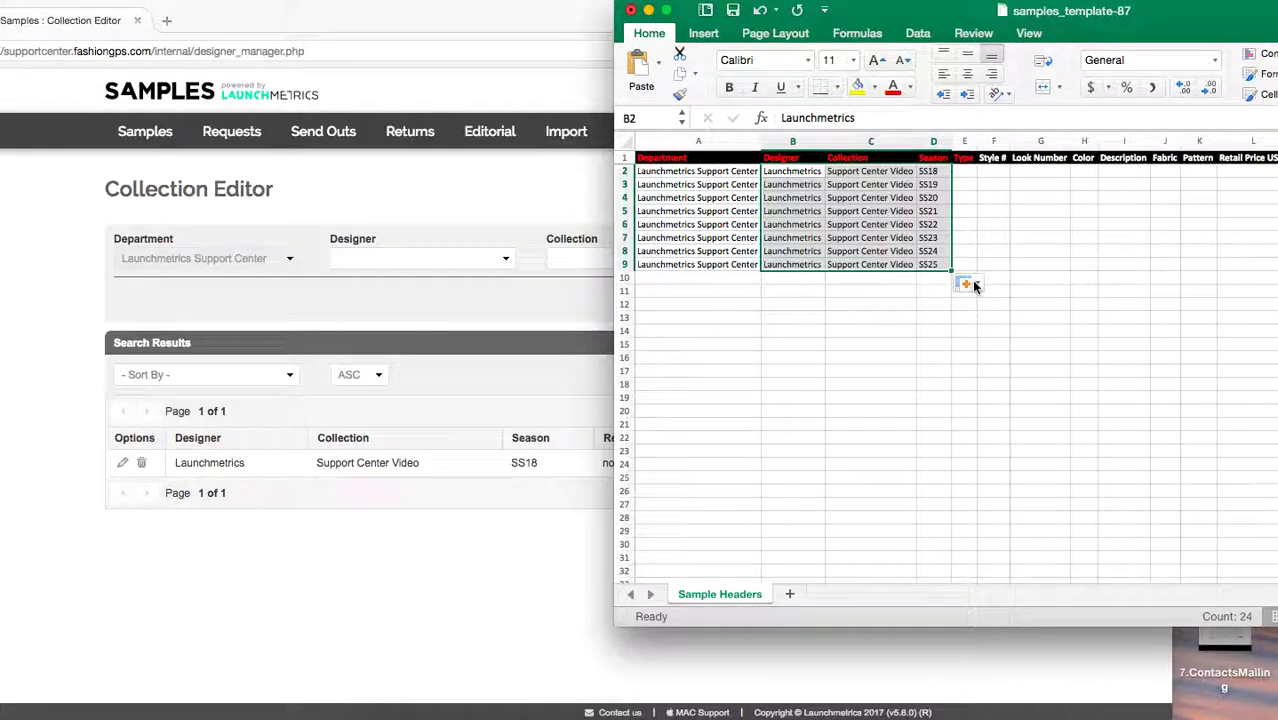
pyautogui.click(968, 284)
pyautogui.click(995, 306)
# Step: Enter Blazer in E2 and Blazers in E3 of the Type column
pyautogui.moveTo(953, 17); pyautogui.dragTo(729, 17)
pyautogui.click(745, 172)
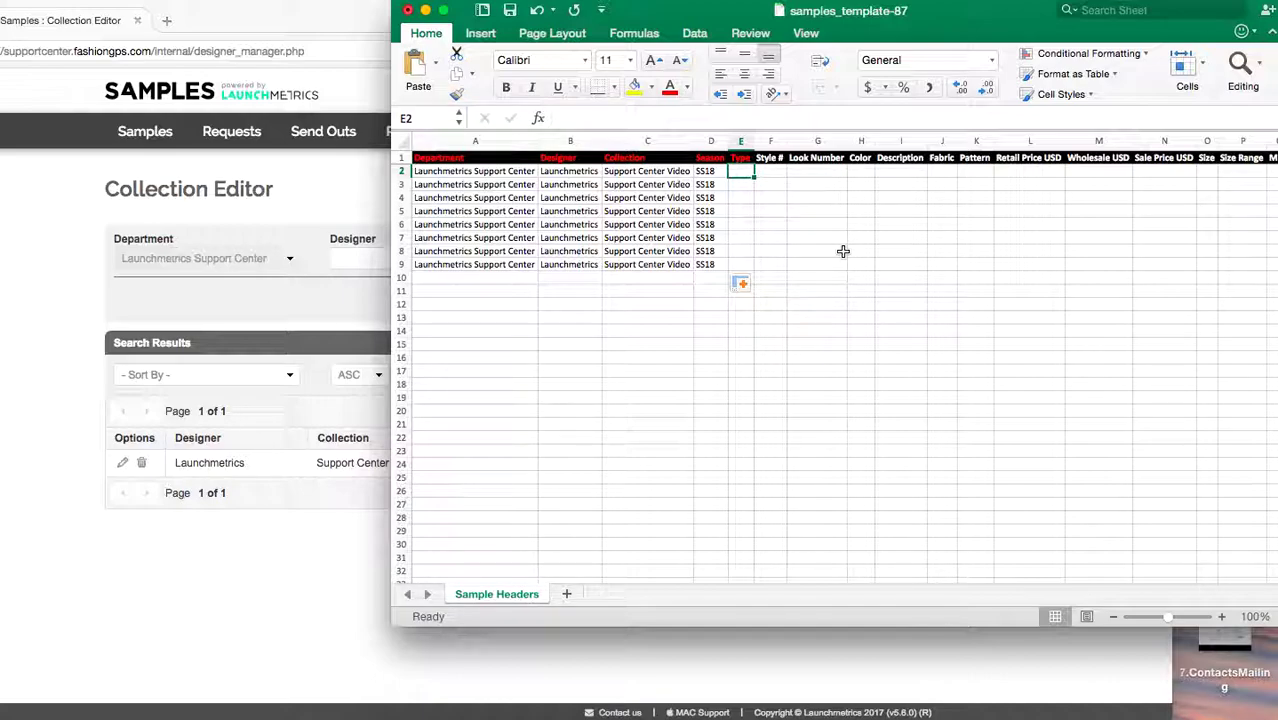
pyautogui.write('Blazer')
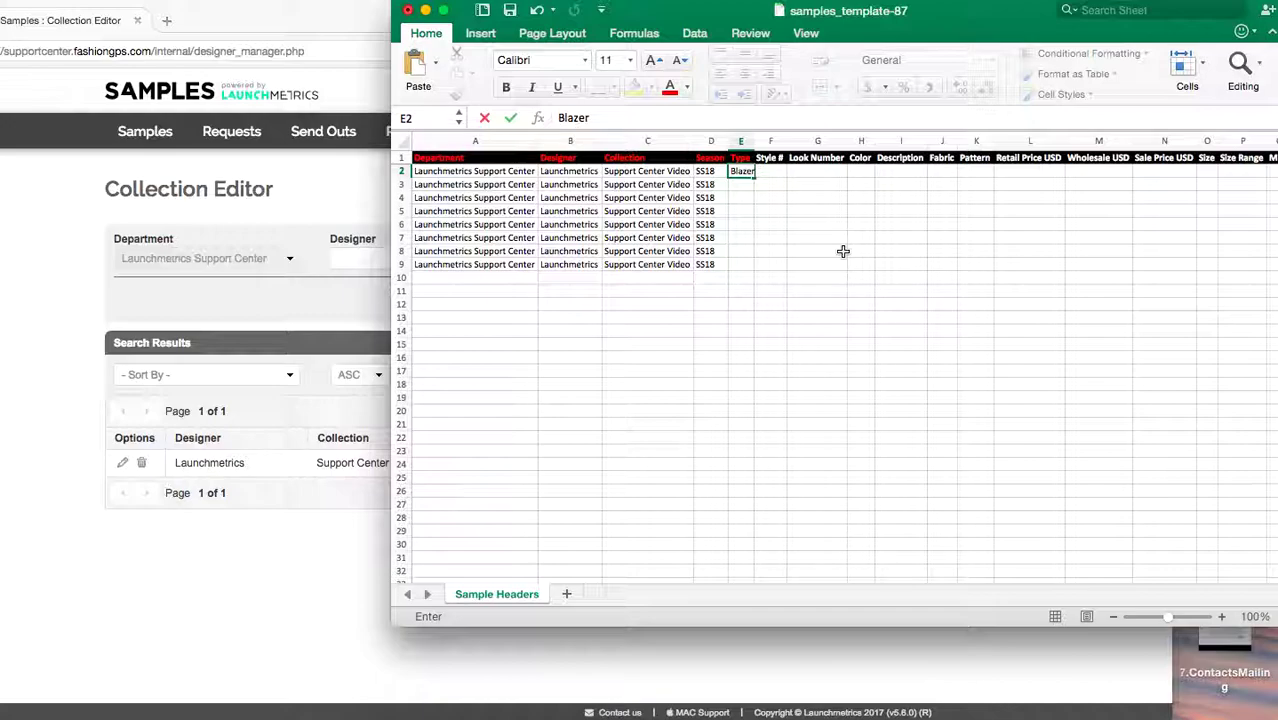
pyautogui.press('Return')
pyautogui.write('Blazers')
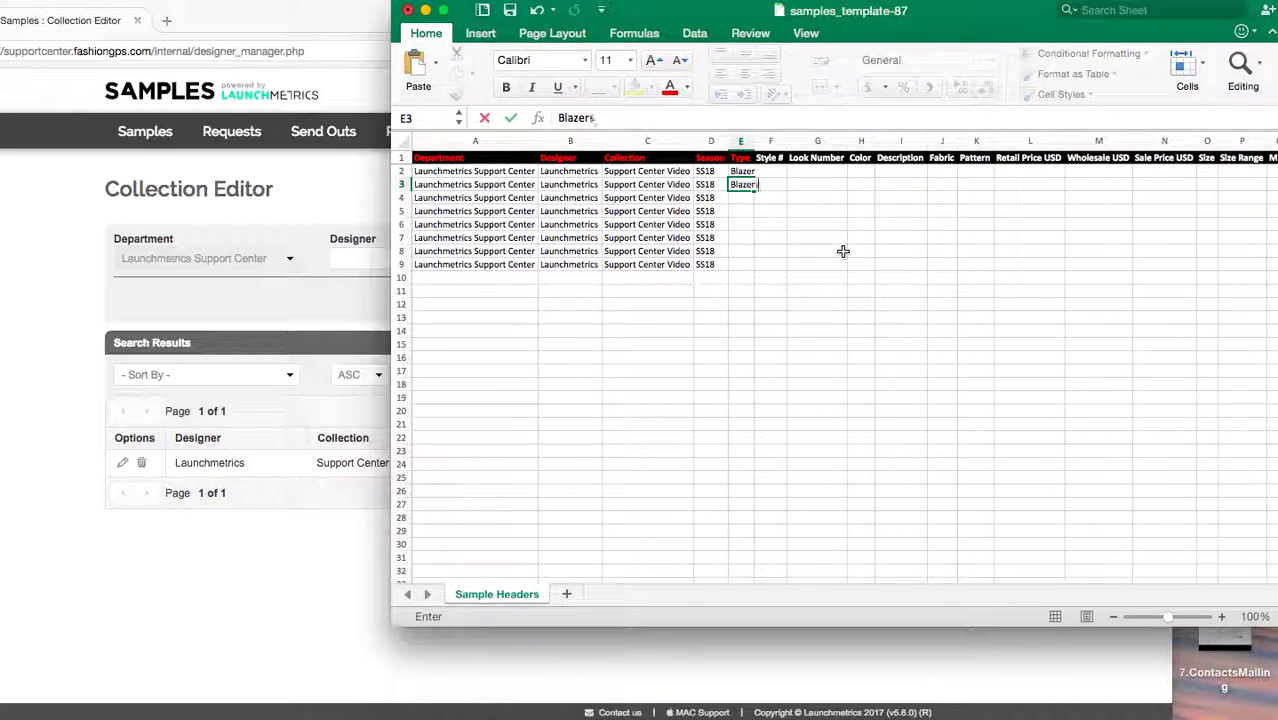
pyautogui.press('Return')
# Step: Widen the Type column to fit and copy Blazer from E2 down through E5
pyautogui.moveTo(754, 142); pyautogui.dragTo(750, 185)
pyautogui.click(757, 173)
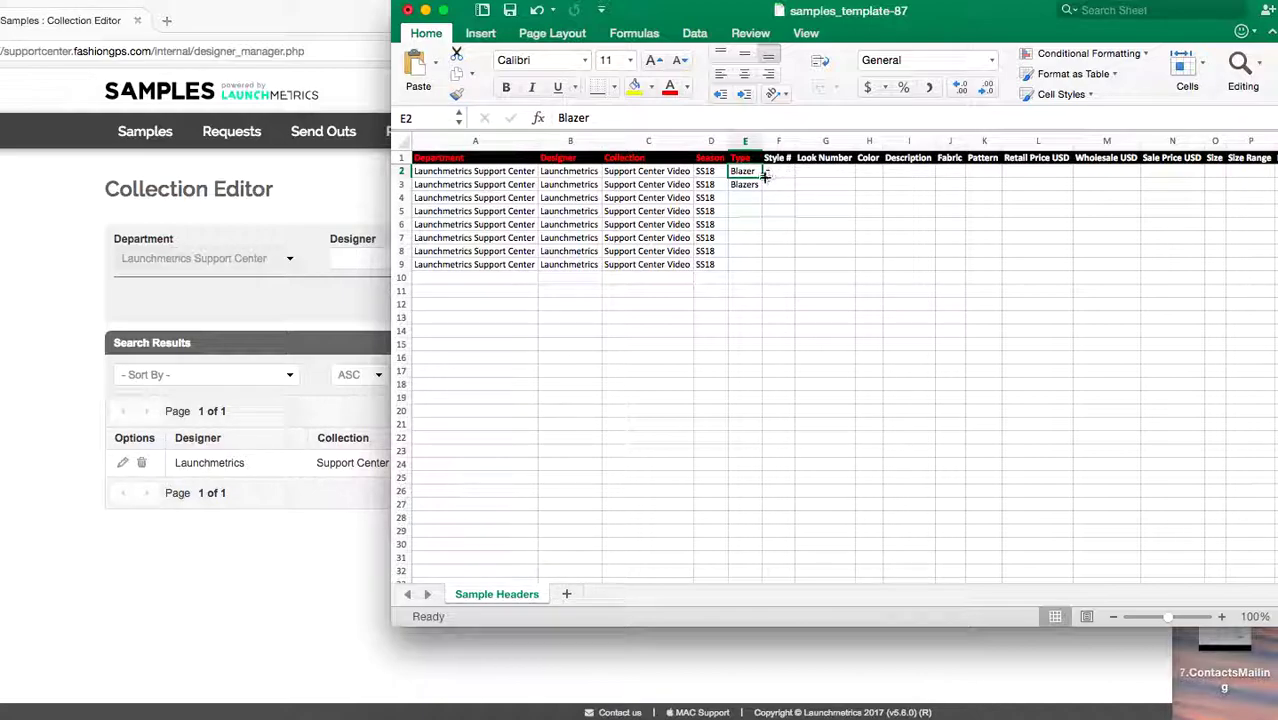
pyautogui.moveTo(763, 177); pyautogui.dragTo(760, 211)
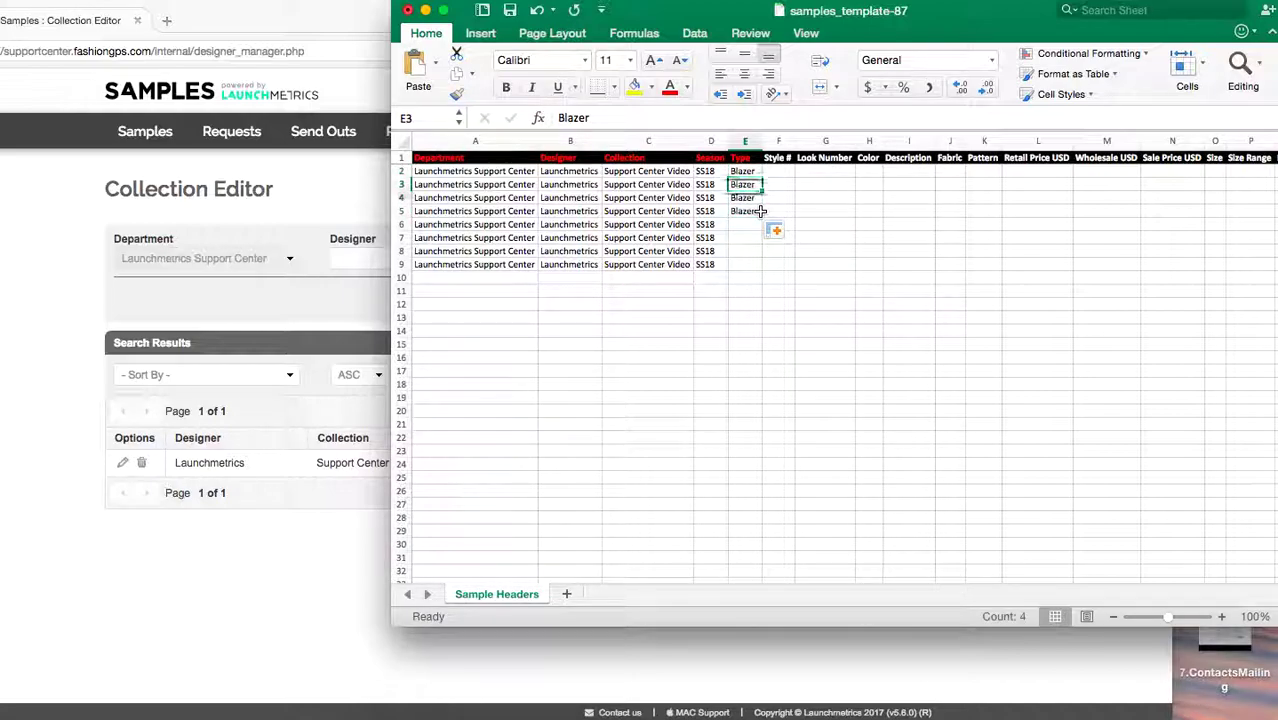
# Step: Enter Dress as the Type in E6 and E7
pyautogui.click(744, 224)
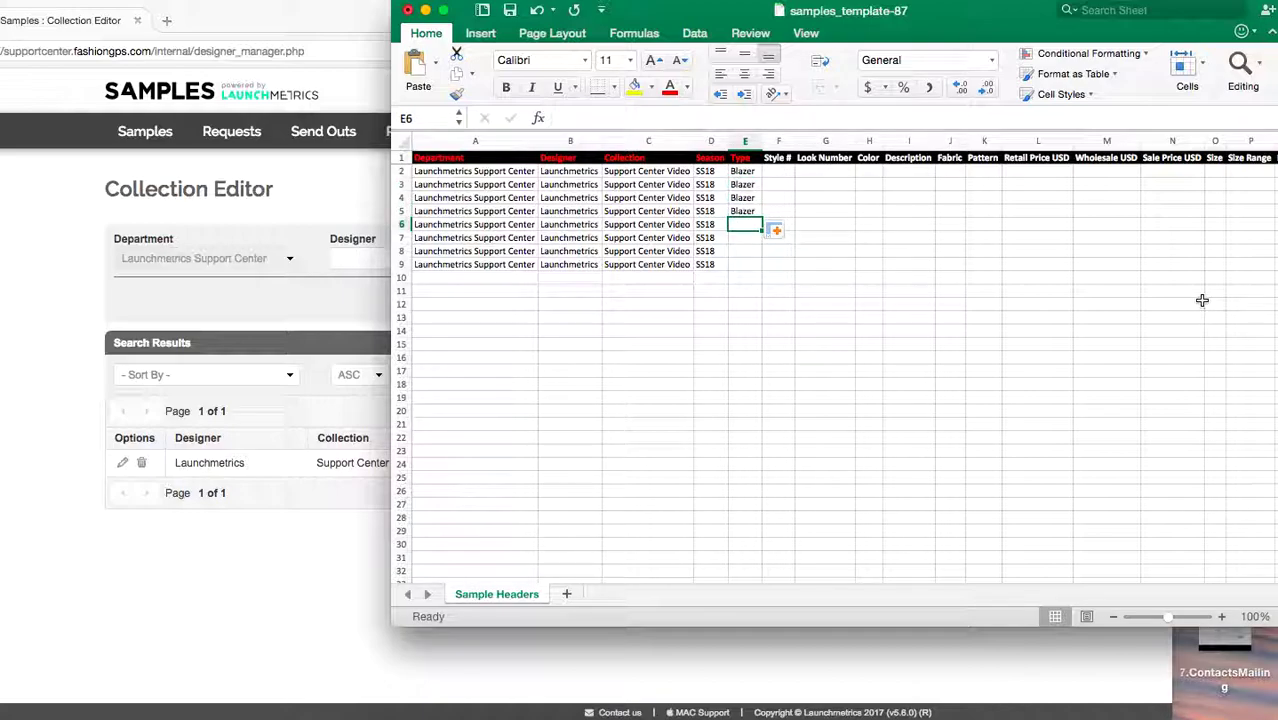
pyautogui.write('Dress')
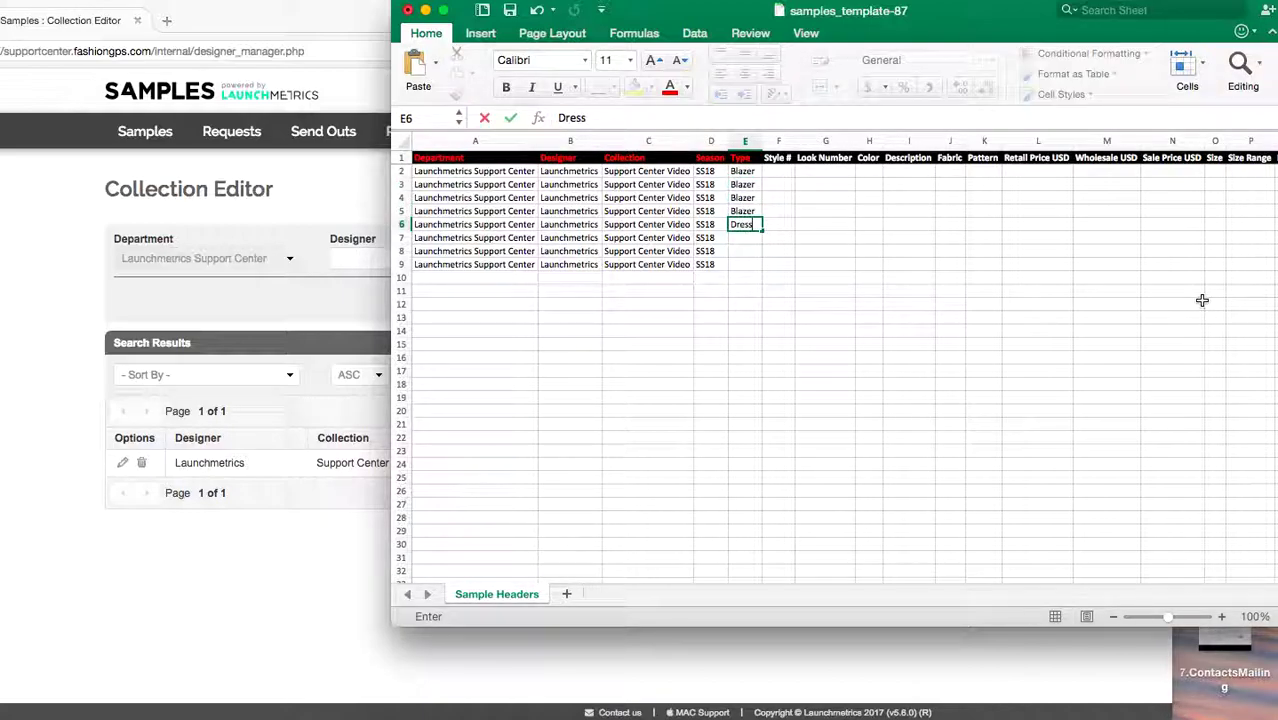
pyautogui.press('Return')
pyautogui.write('Dress')
pyautogui.press('Return')
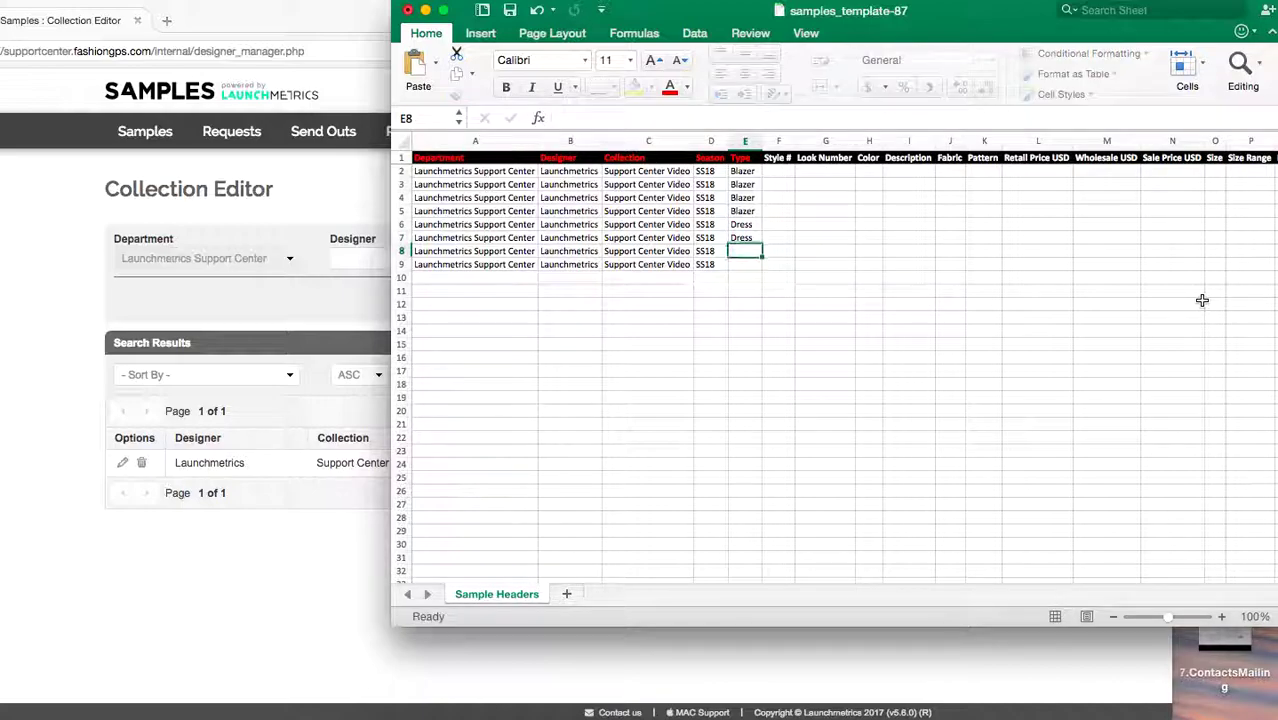
# Step: Enter Top as the Type in E8 and E9
pyautogui.write('top')
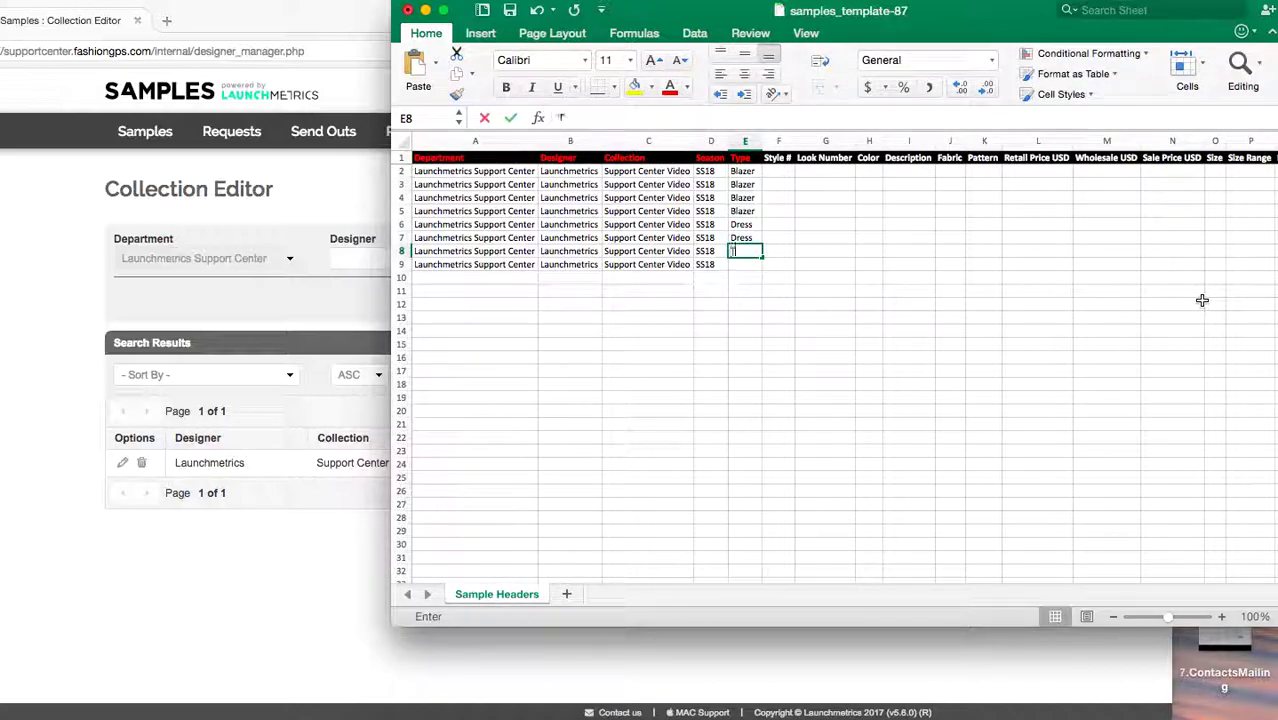
pyautogui.press('Return')
pyautogui.write('Top')
pyautogui.press('Return')
# Step: Enter style number LNCH011 in F2, fit the column width and fill the series down to LNCH018 in F9
pyautogui.click(785, 171)
pyautogui.write('LNCHMET')
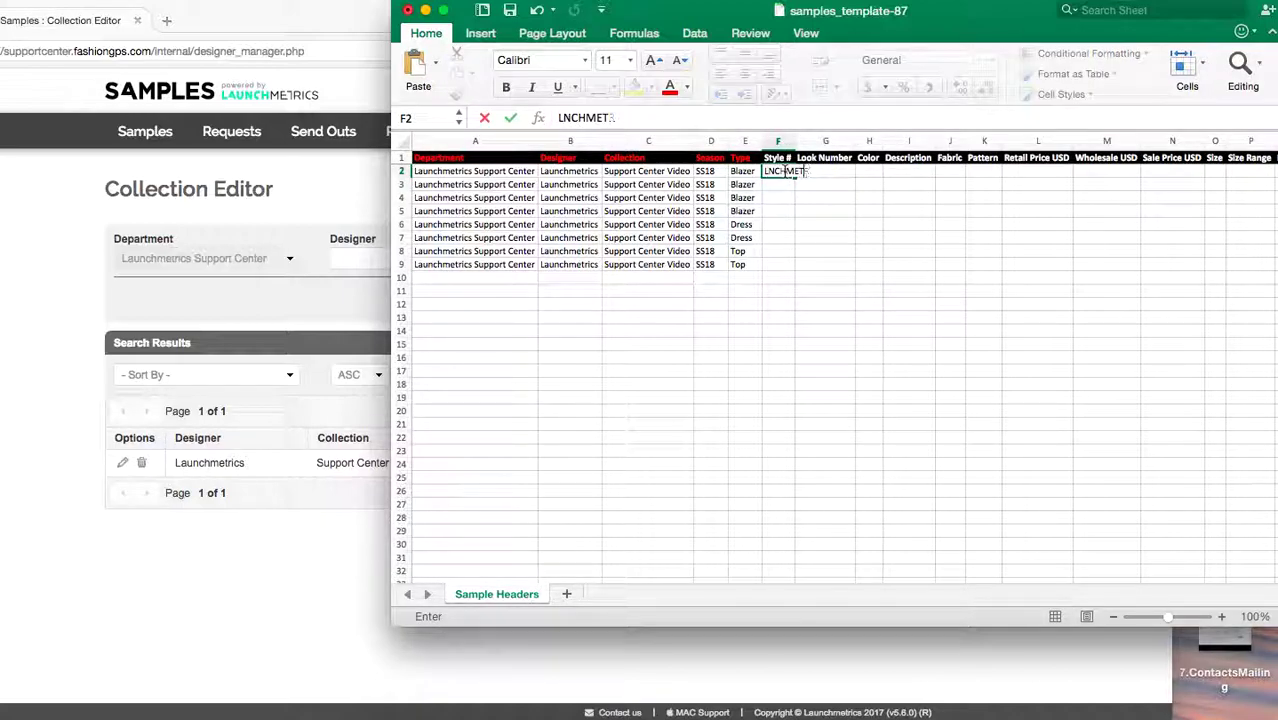
pyautogui.press('BackSpace')
pyautogui.press('BackSpace')
pyautogui.press('BackSpace')
pyautogui.press('BackSpace')
pyautogui.write('H01')
pyautogui.press('Return')
pyautogui.moveTo(796, 141); pyautogui.dragTo(806, 272)
pyautogui.click(785, 171)
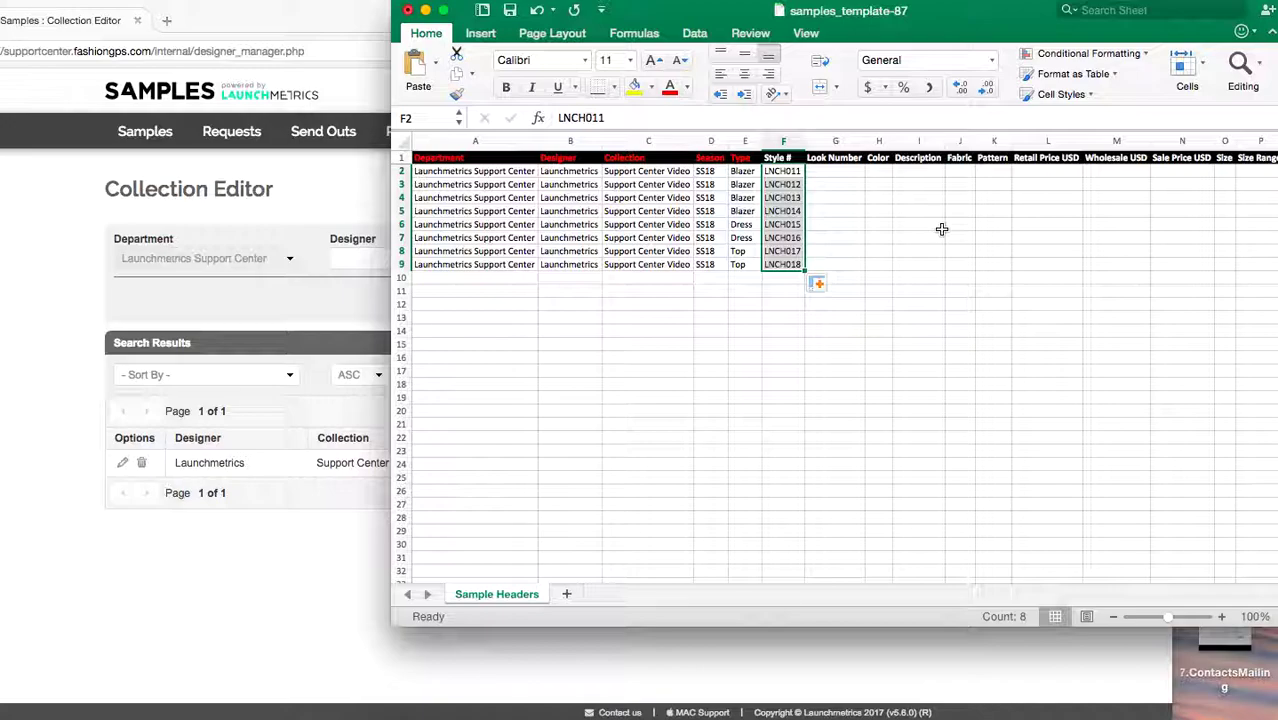
# Step: Bring the whole template window into view and review the remaining column headers through Images
pyautogui.moveTo(923, 16); pyautogui.dragTo(767, 41)
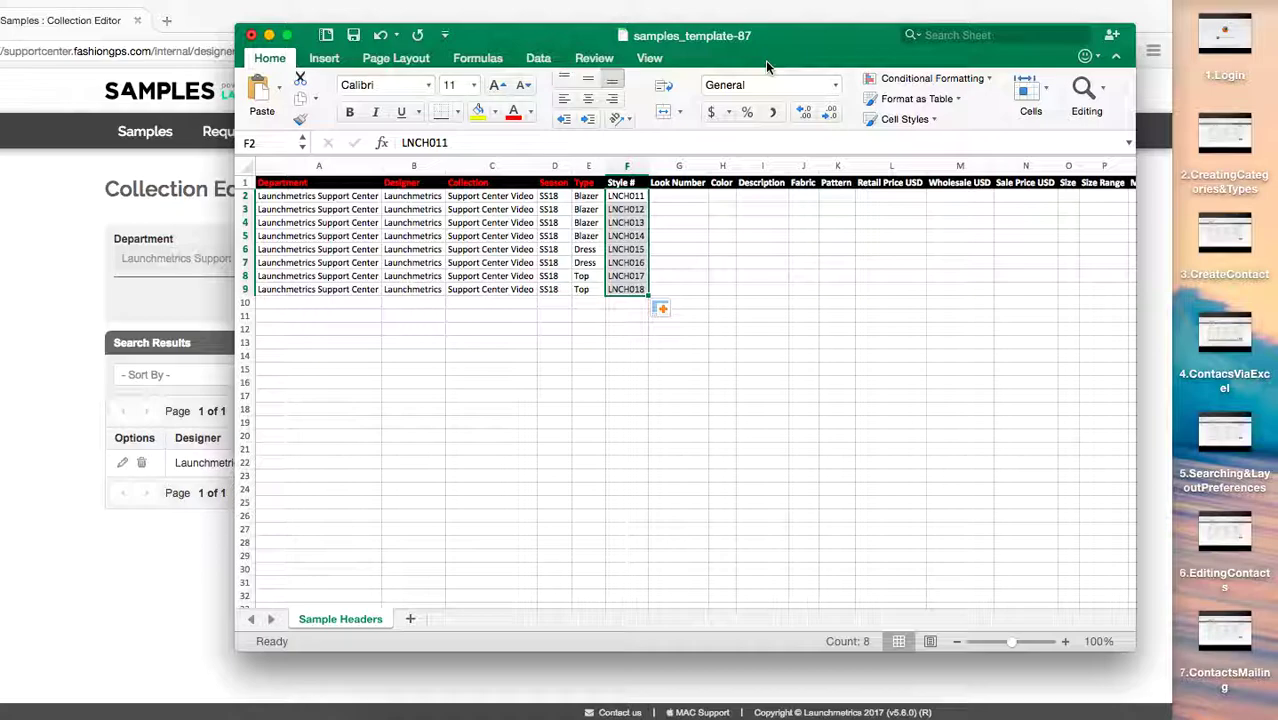
pyautogui.click(812, 289)
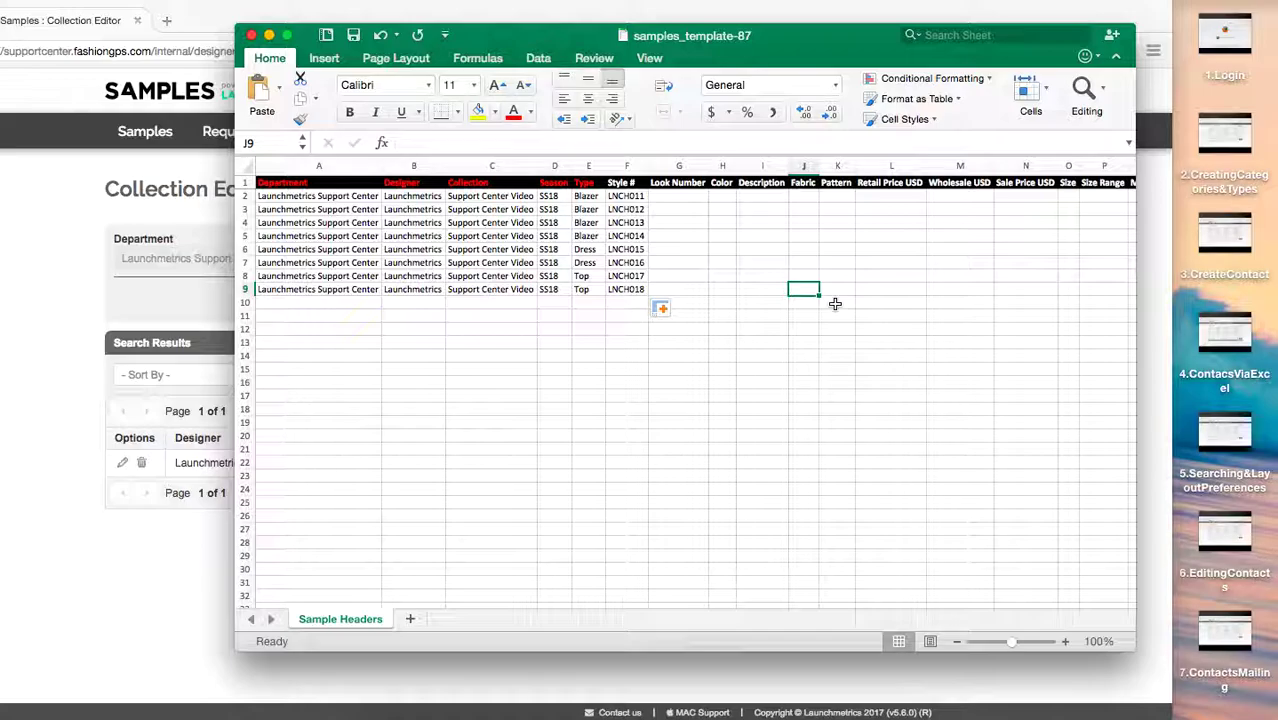
pyautogui.hscroll(10, 835, 303)
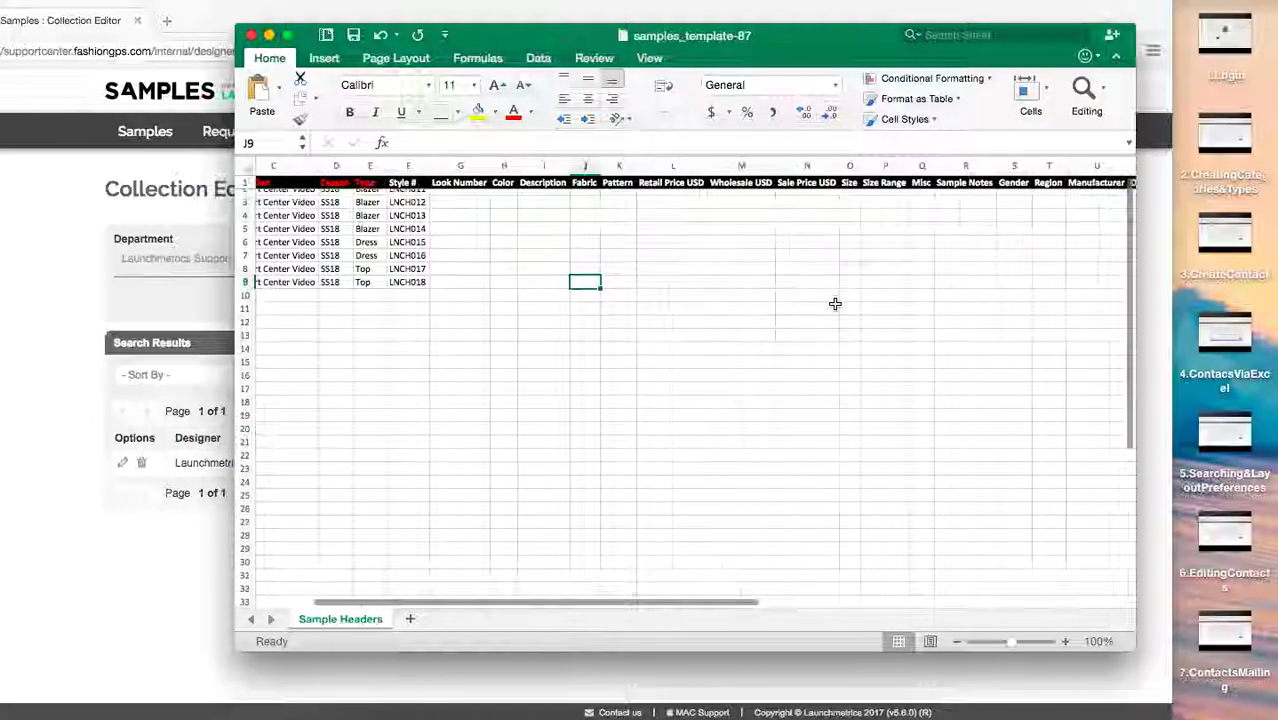
pyautogui.scroll(-3, 835, 303)
pyautogui.hscroll(3, 835, 303)
pyautogui.scroll(1, 835, 303)
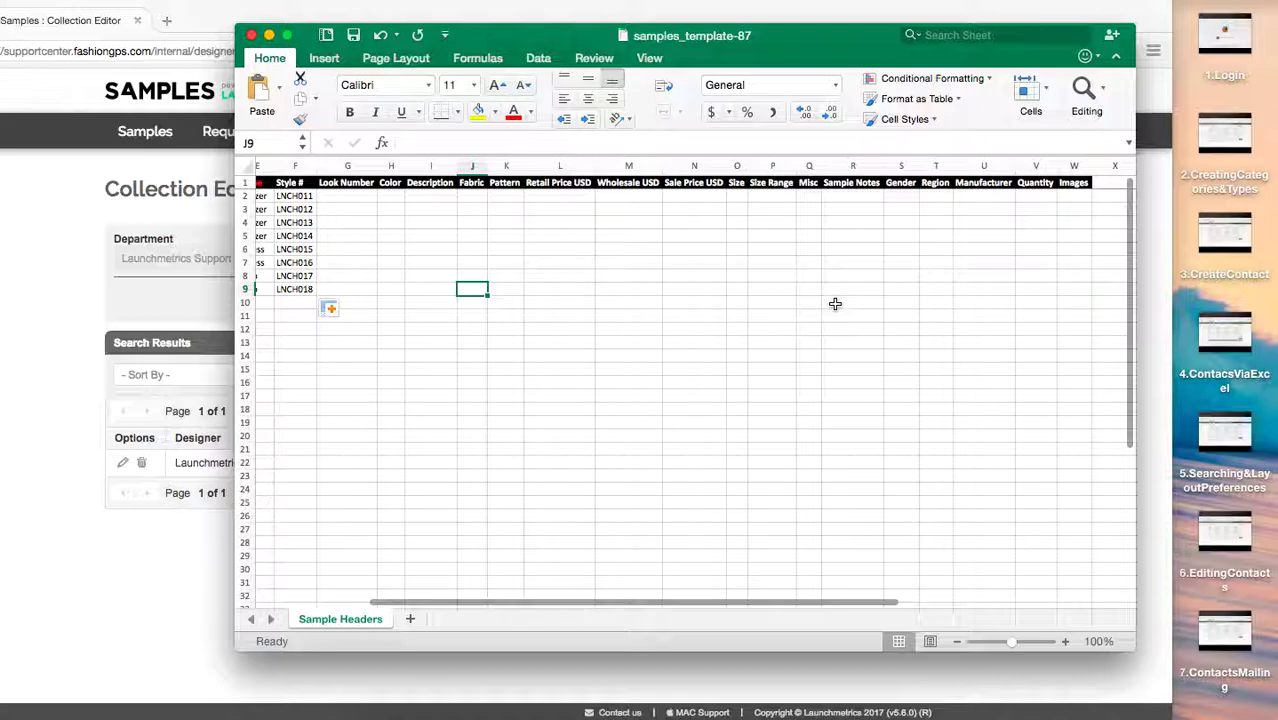
# Step: Switch to the browser, open a new Excel import and set the import type to Samples
pyautogui.hscroll(-10, 835, 303)
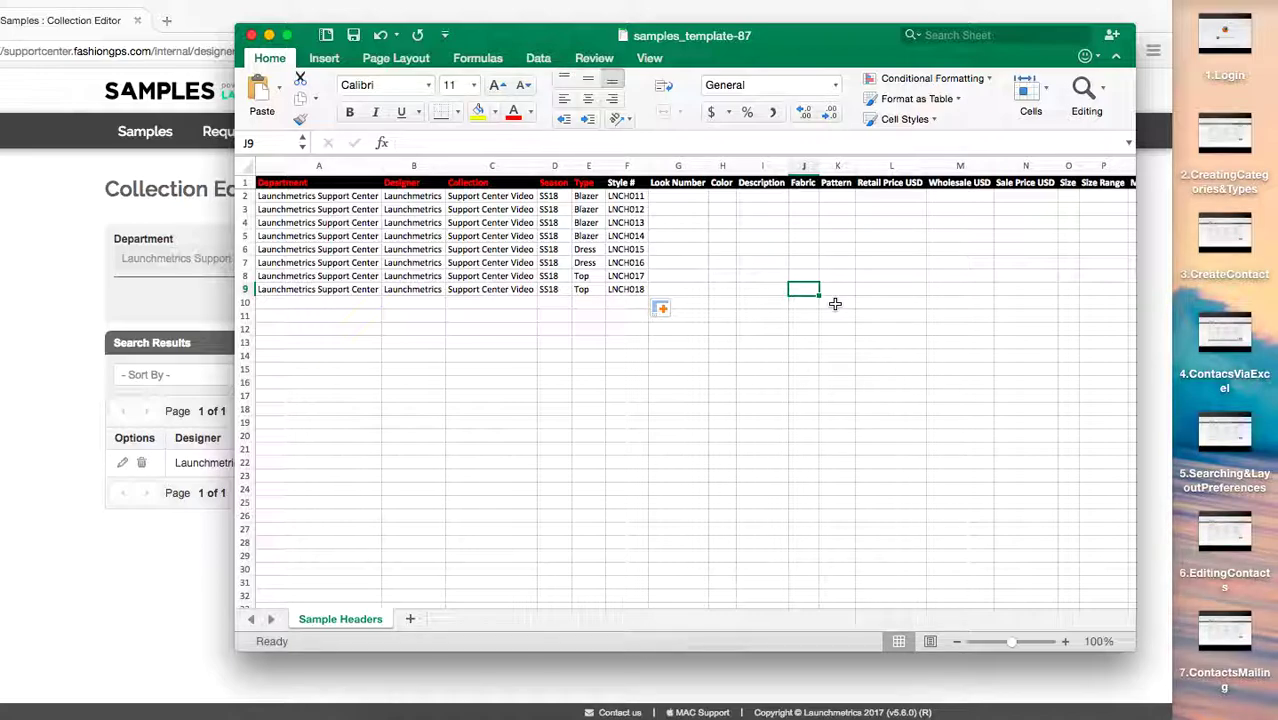
pyautogui.click(183, 175)
pyautogui.moveTo(570, 23); pyautogui.dragTo(653, 22)
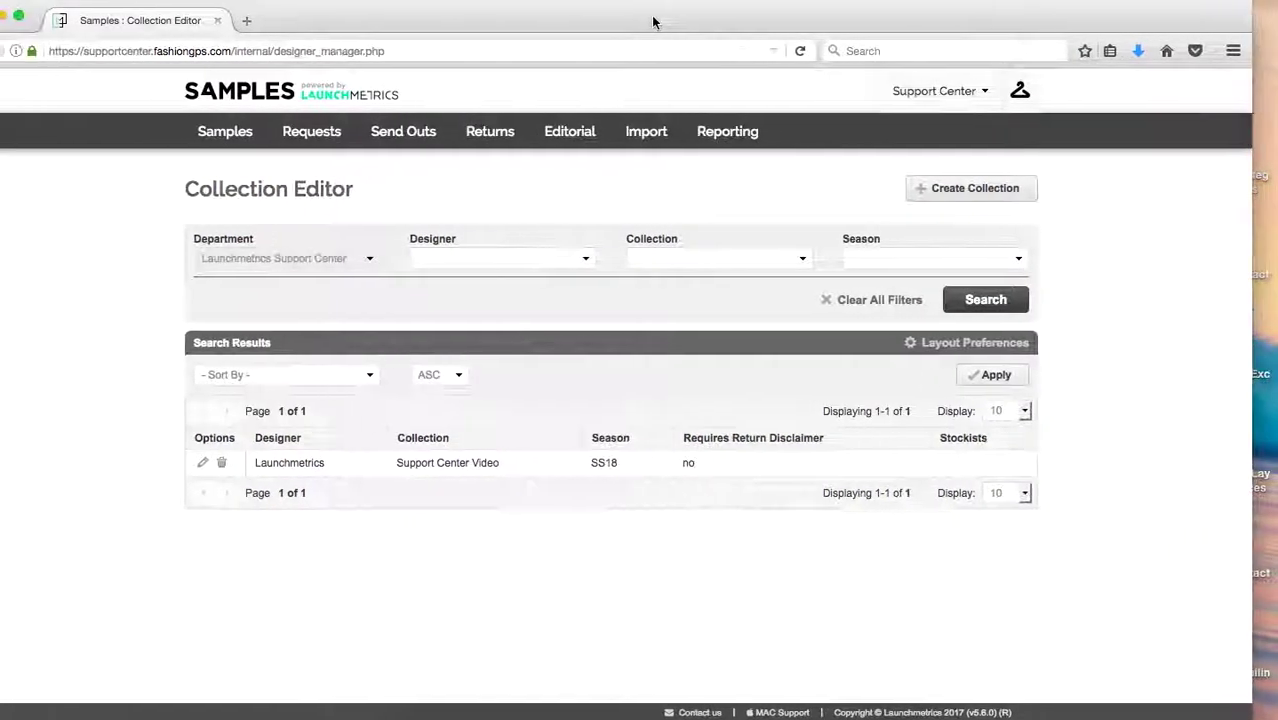
pyautogui.moveTo(651, 118)
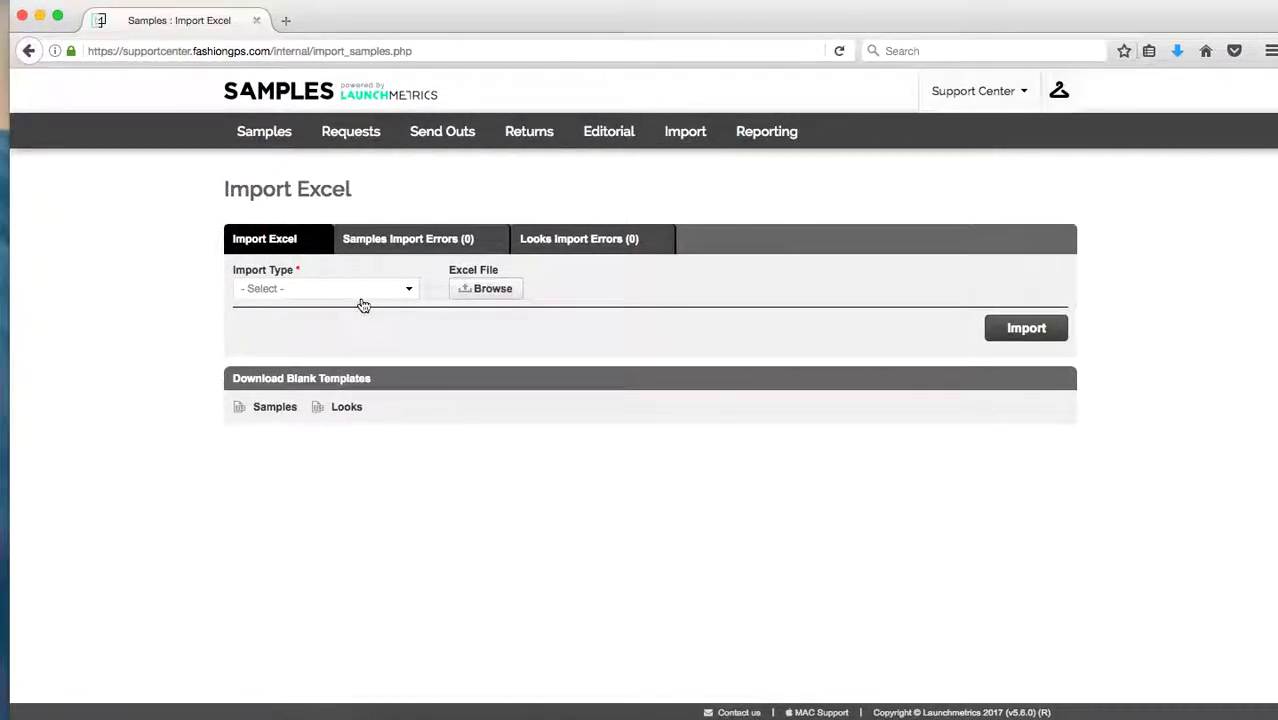
pyautogui.click(380, 295)
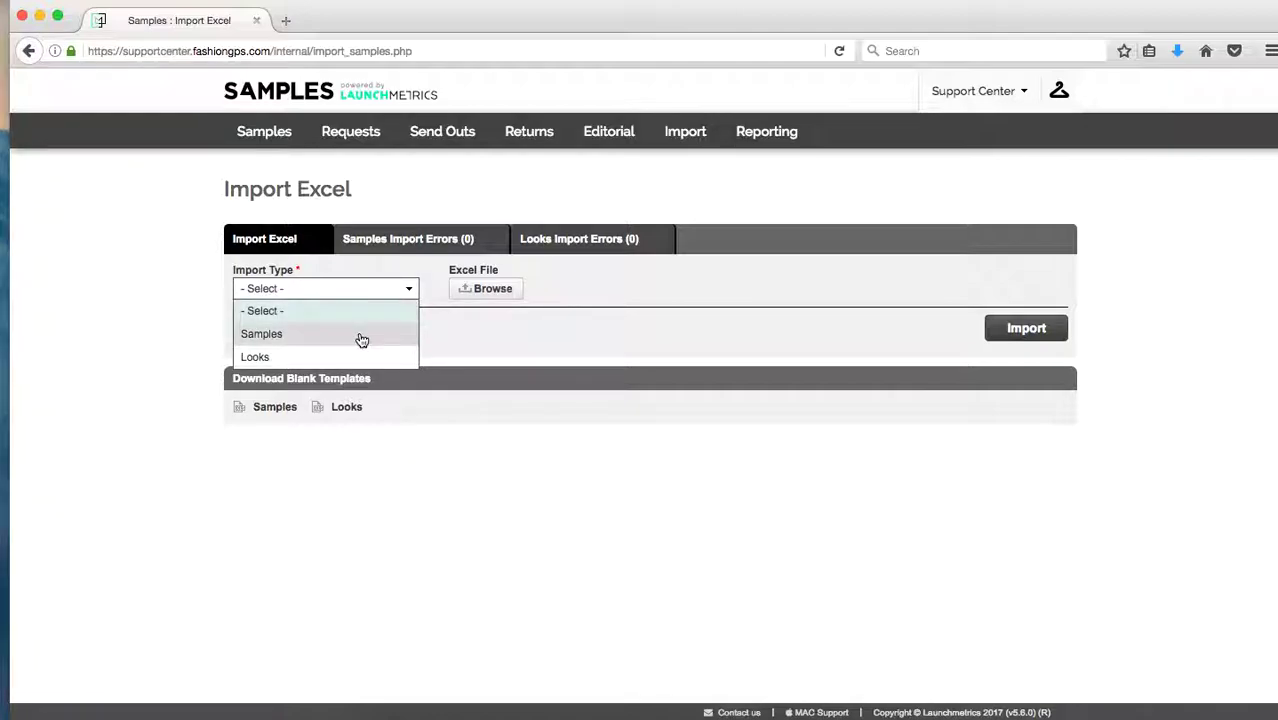
pyautogui.click(362, 337)
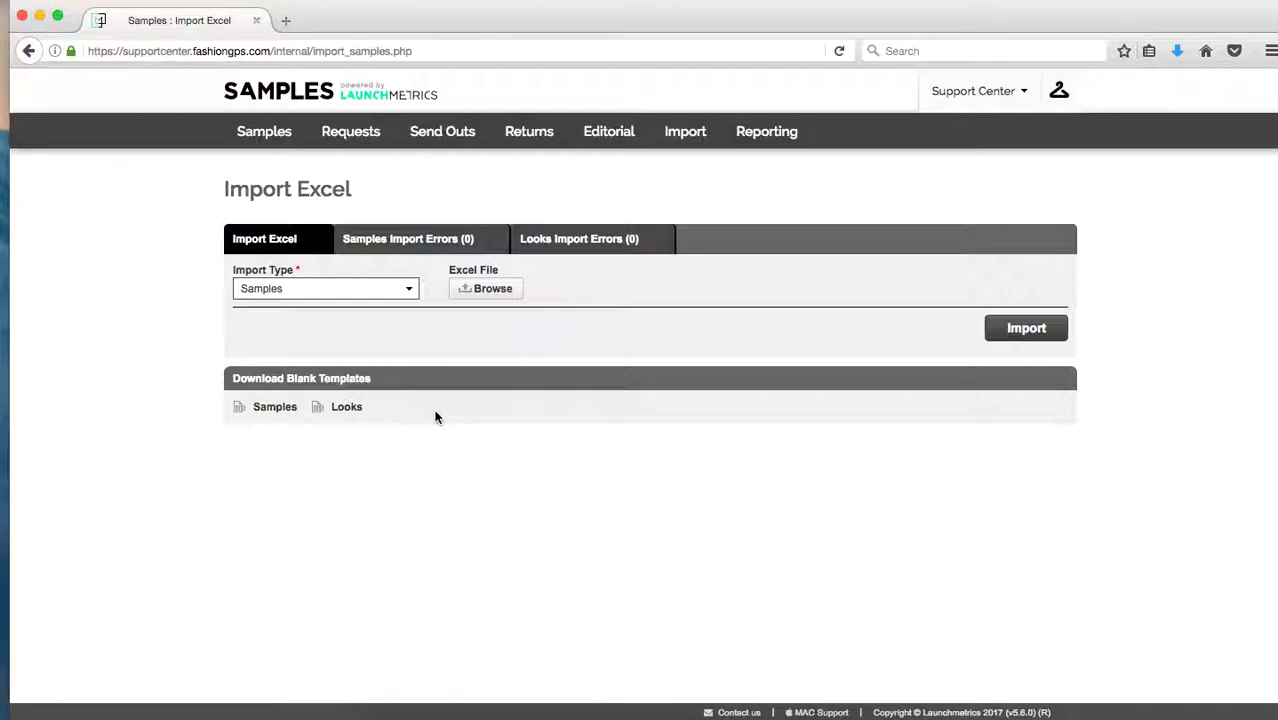
# Step: Switch to Excel to review the filled sample rows and the empty Look Number column, and return to the browser's import page
pyautogui.hotkey('ctrl', 'Up')
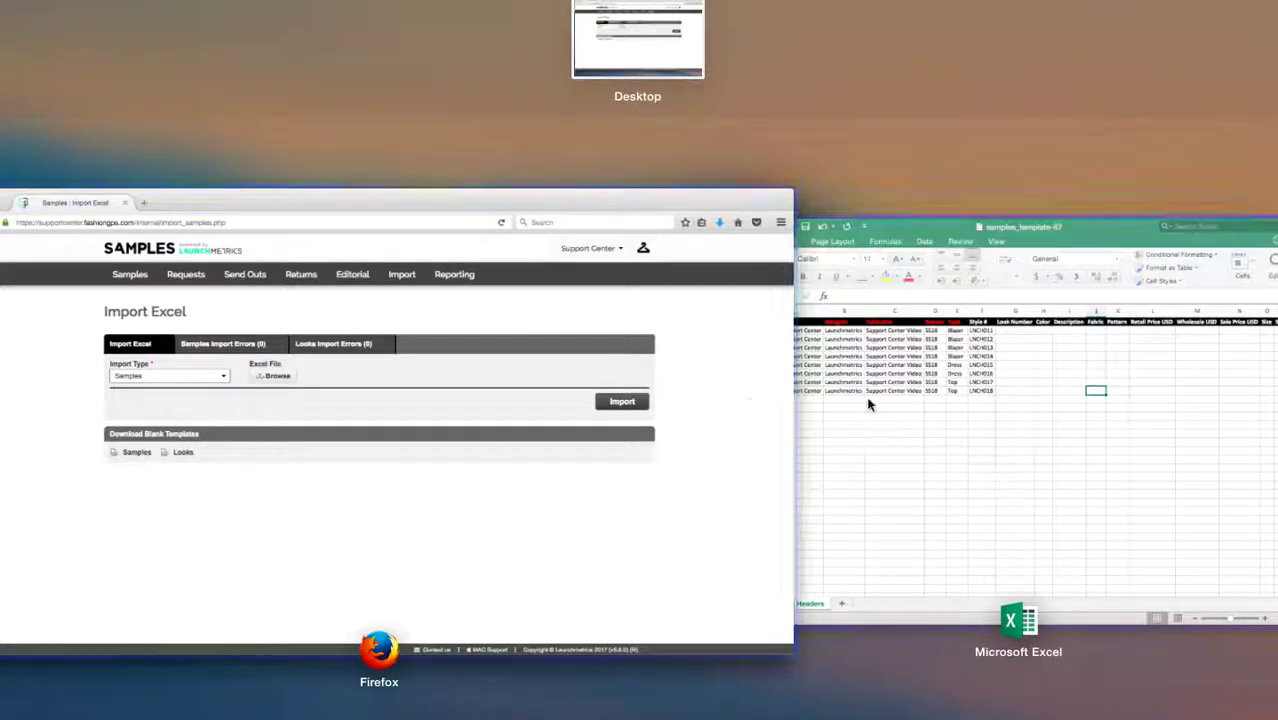
pyautogui.click(884, 402)
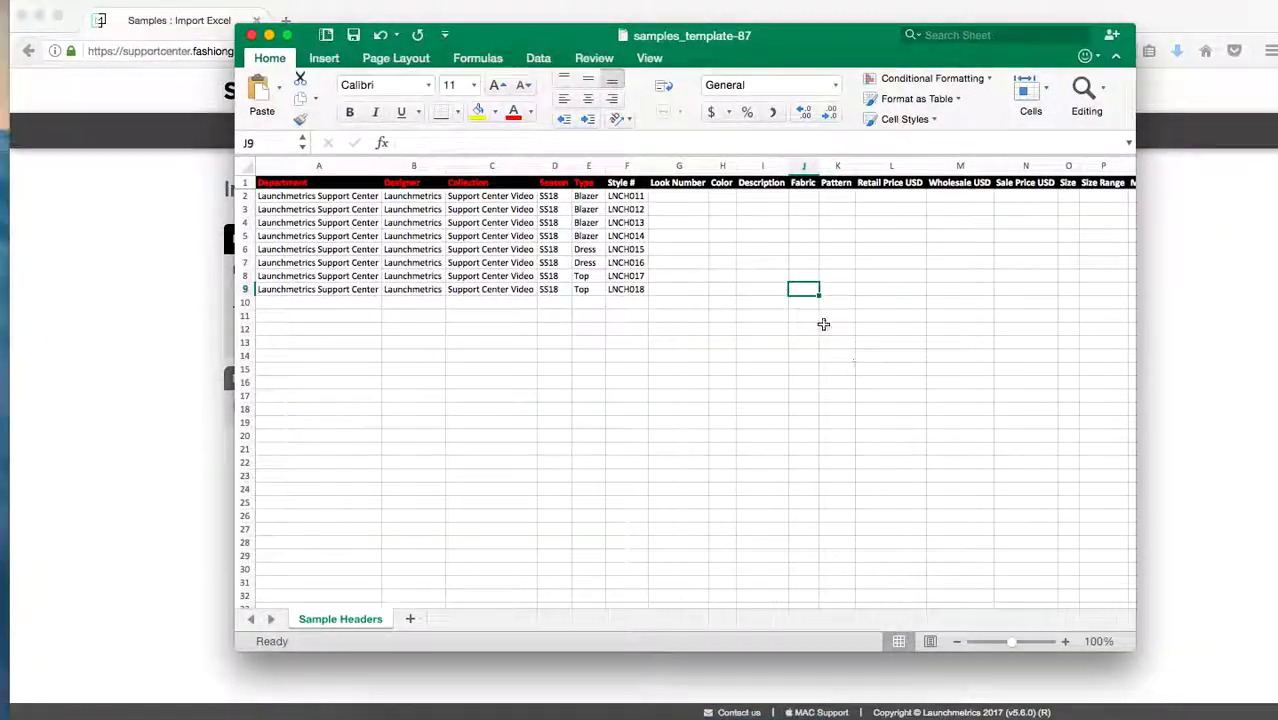
pyautogui.click(693, 196)
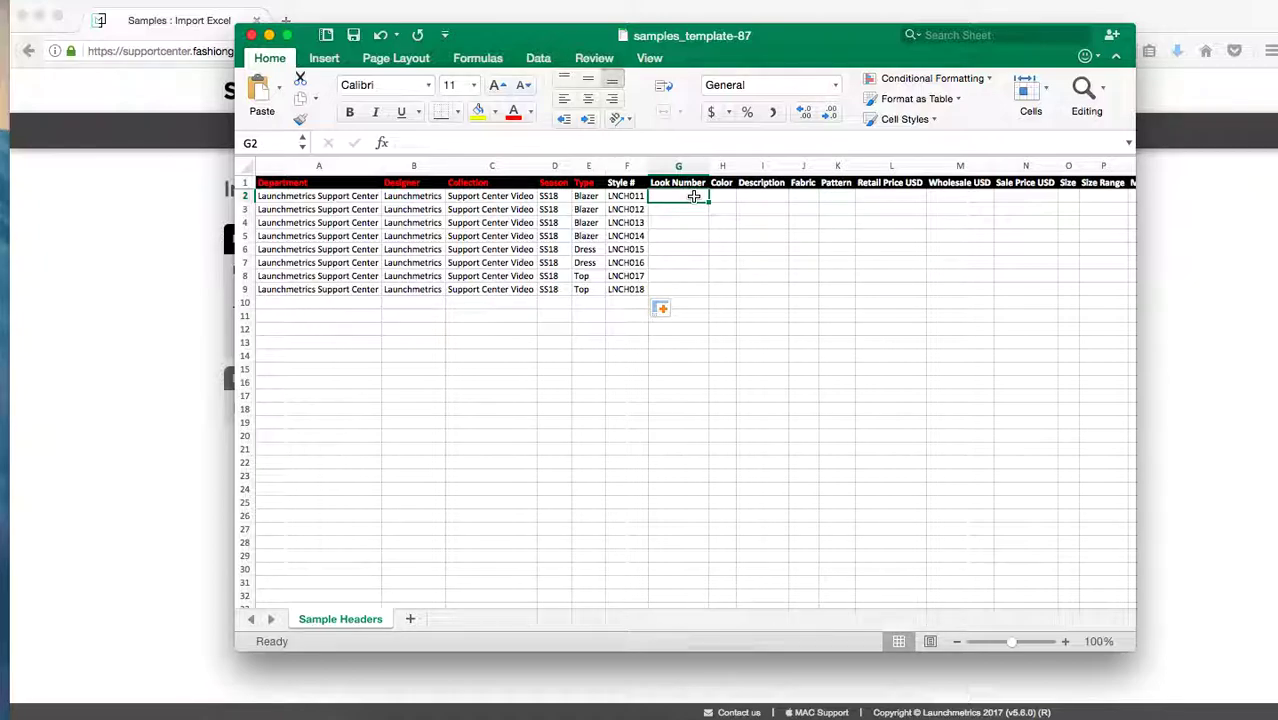
pyautogui.click(177, 315)
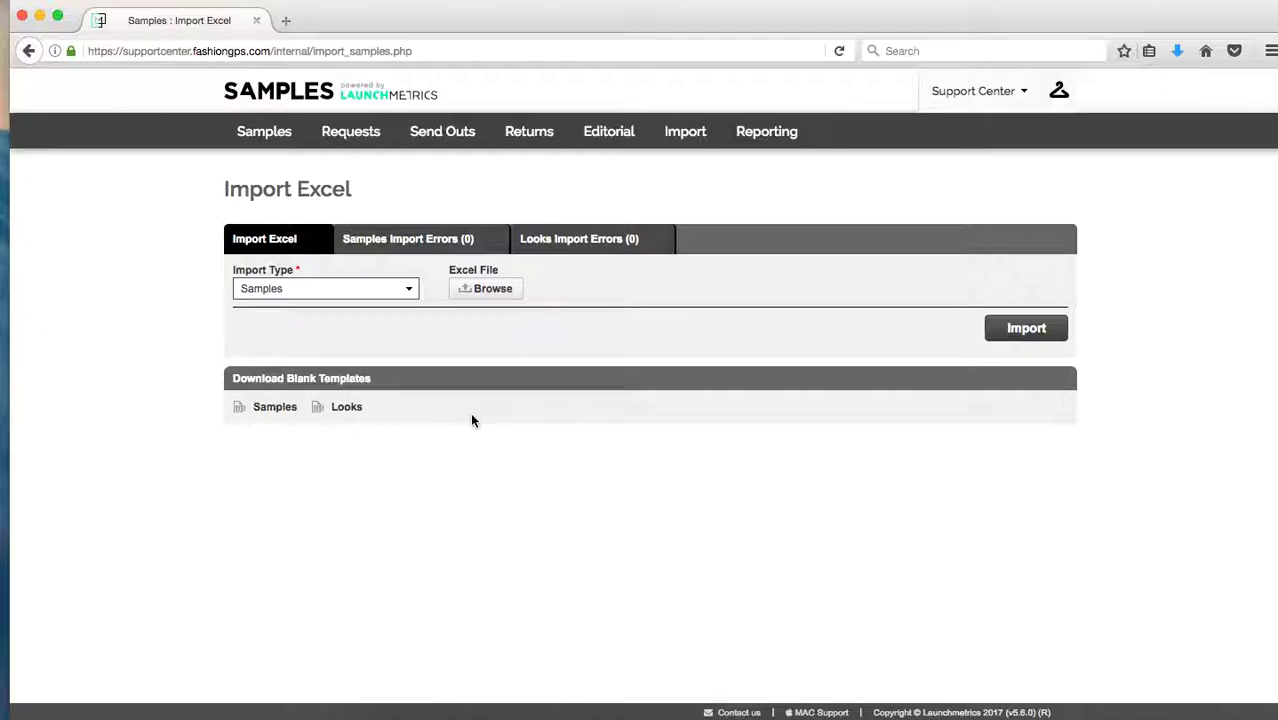
# Step: Choose samples_template-87.xls from Downloads as the Excel file, import it and acknowledge the Export for Updates notice
pyautogui.click(487, 290)
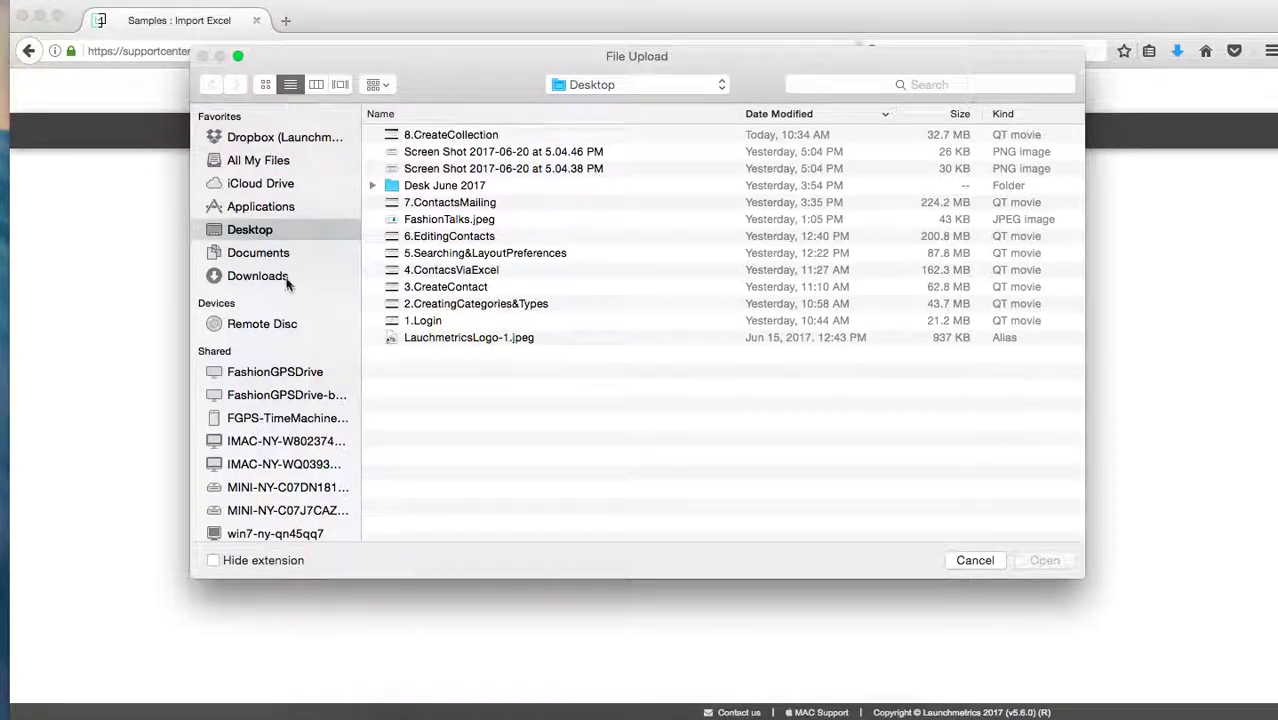
pyautogui.click(285, 276)
pyautogui.click(579, 134)
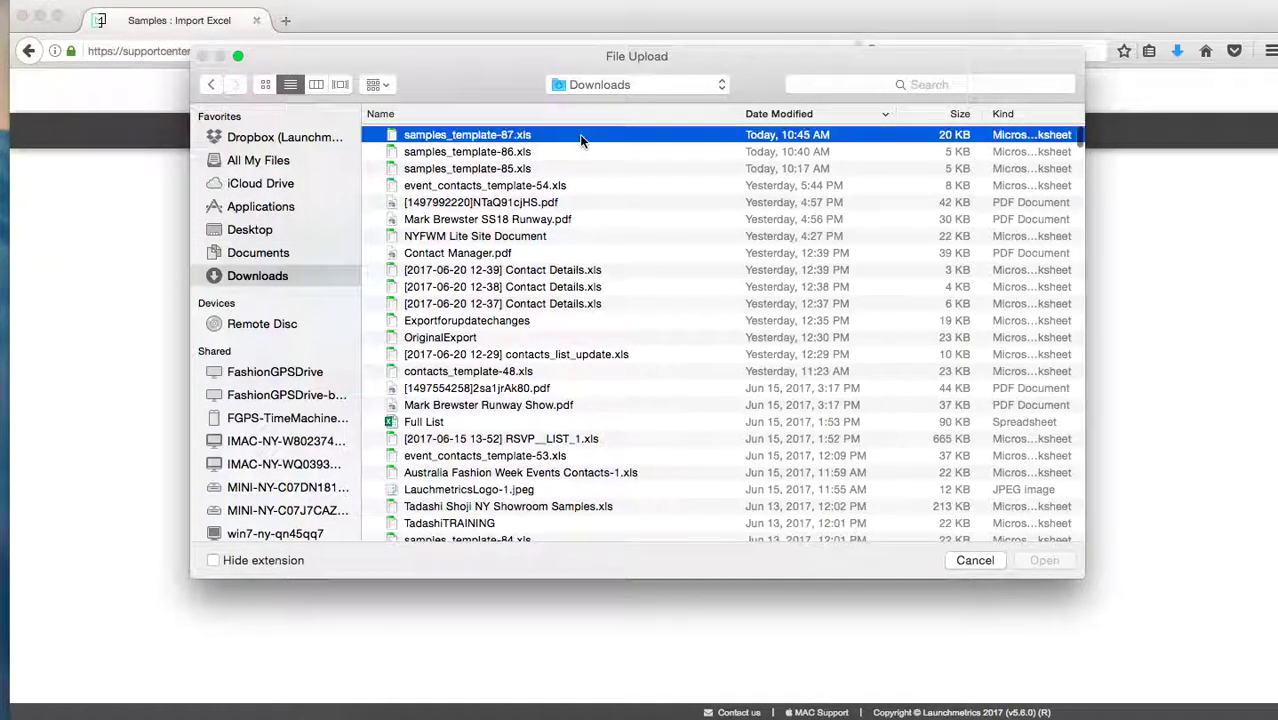
pyautogui.press('Return')
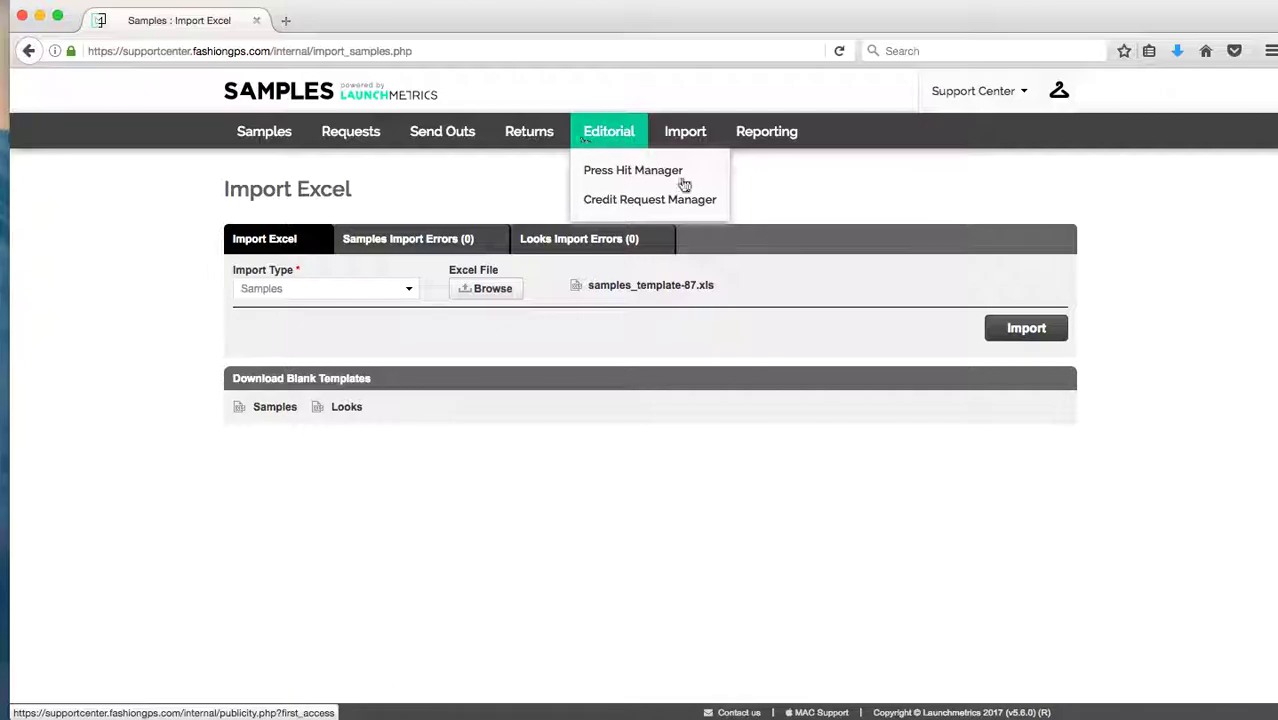
pyautogui.click(1020, 328)
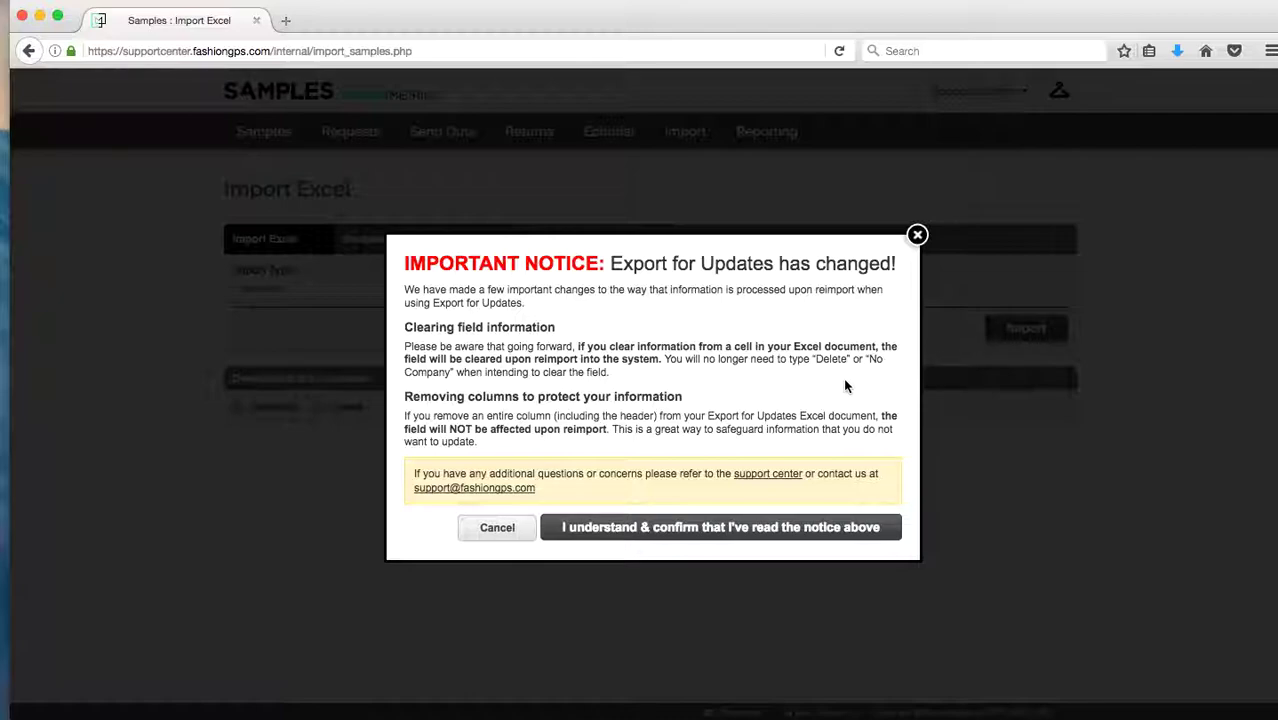
pyautogui.click(818, 532)
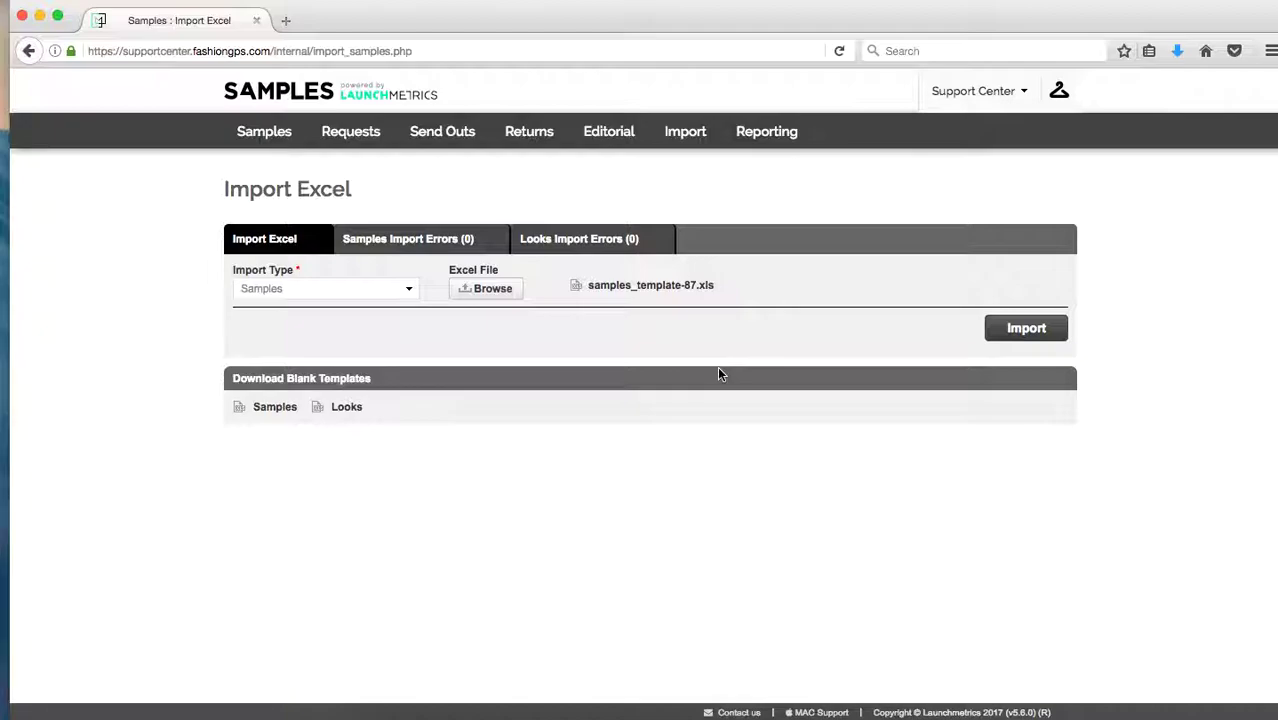
# Step: Open the Verify Import list and bring the imported samples into view
pyautogui.moveTo(688, 133)
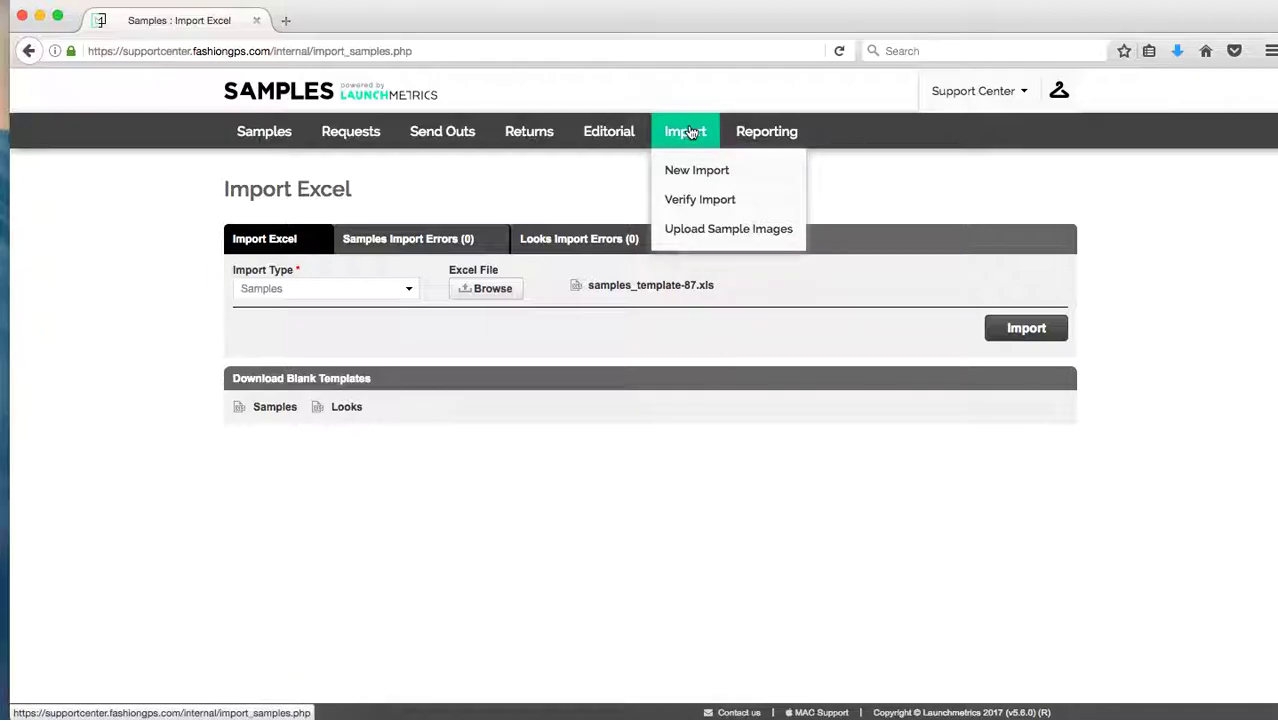
pyautogui.click(707, 201)
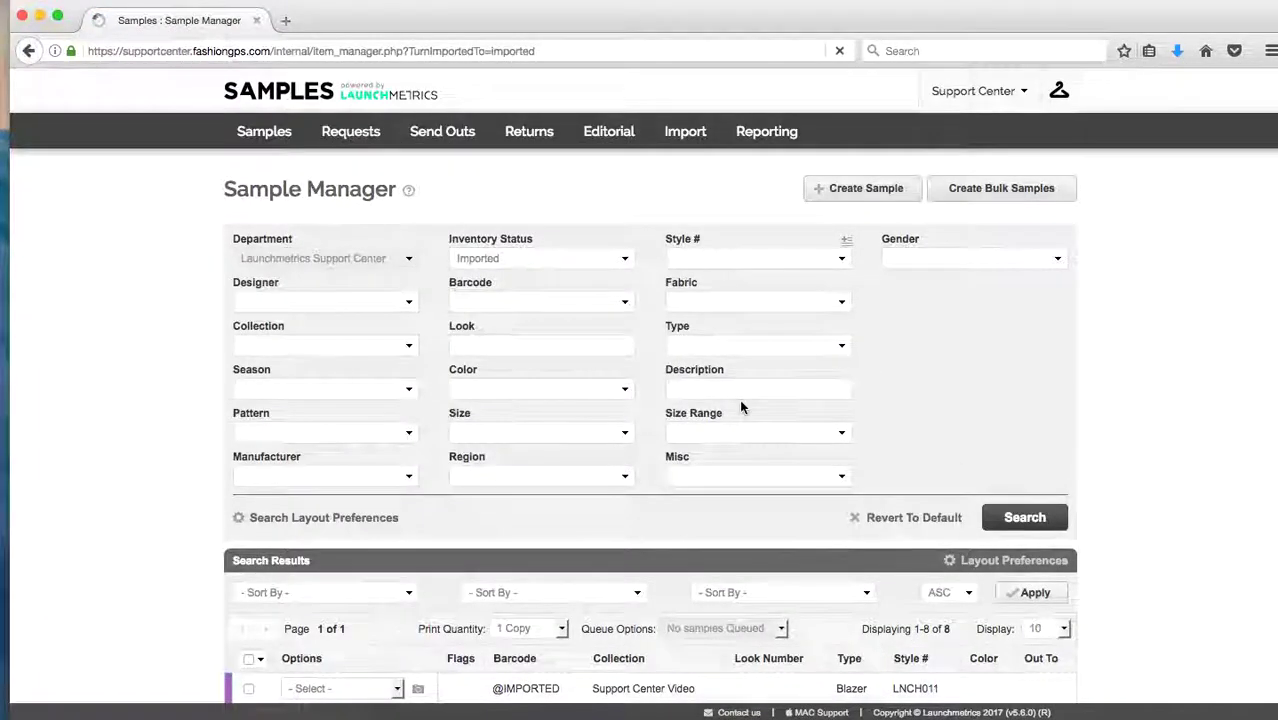
pyautogui.scroll(-4, 741, 407)
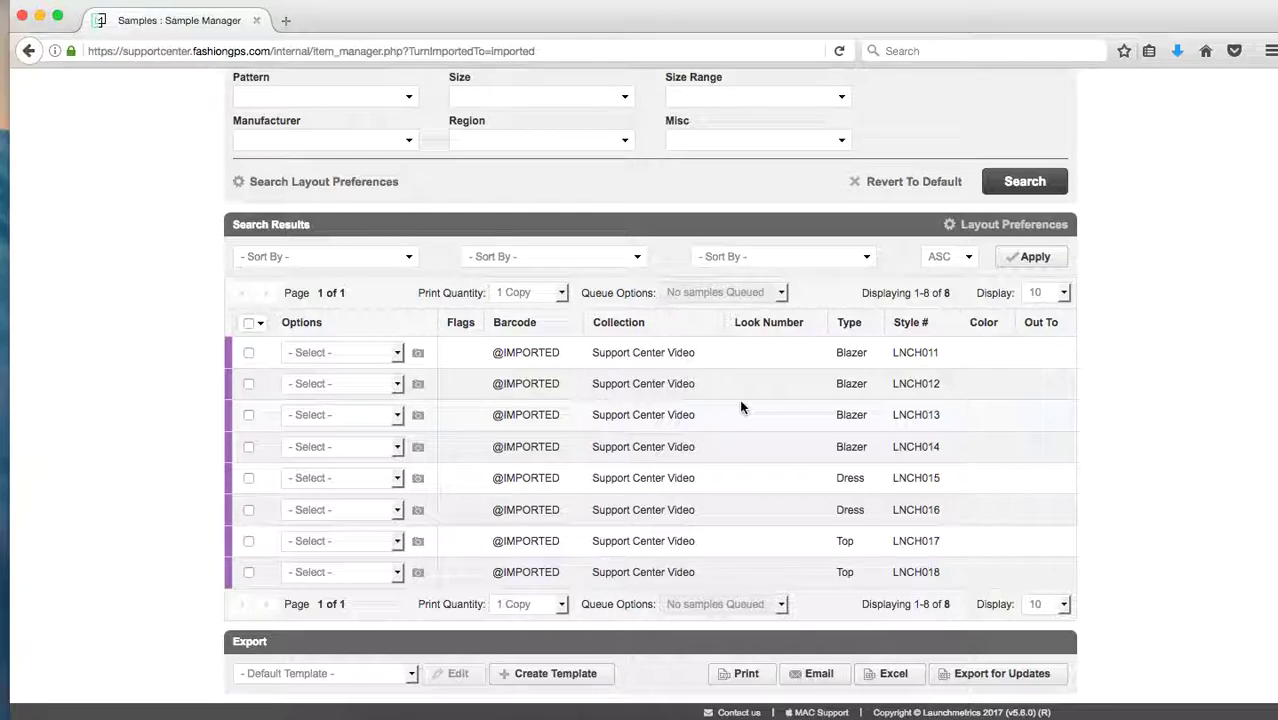
# Step: Queue all the listed imported samples and clear the whole selection again
pyautogui.click(249, 323)
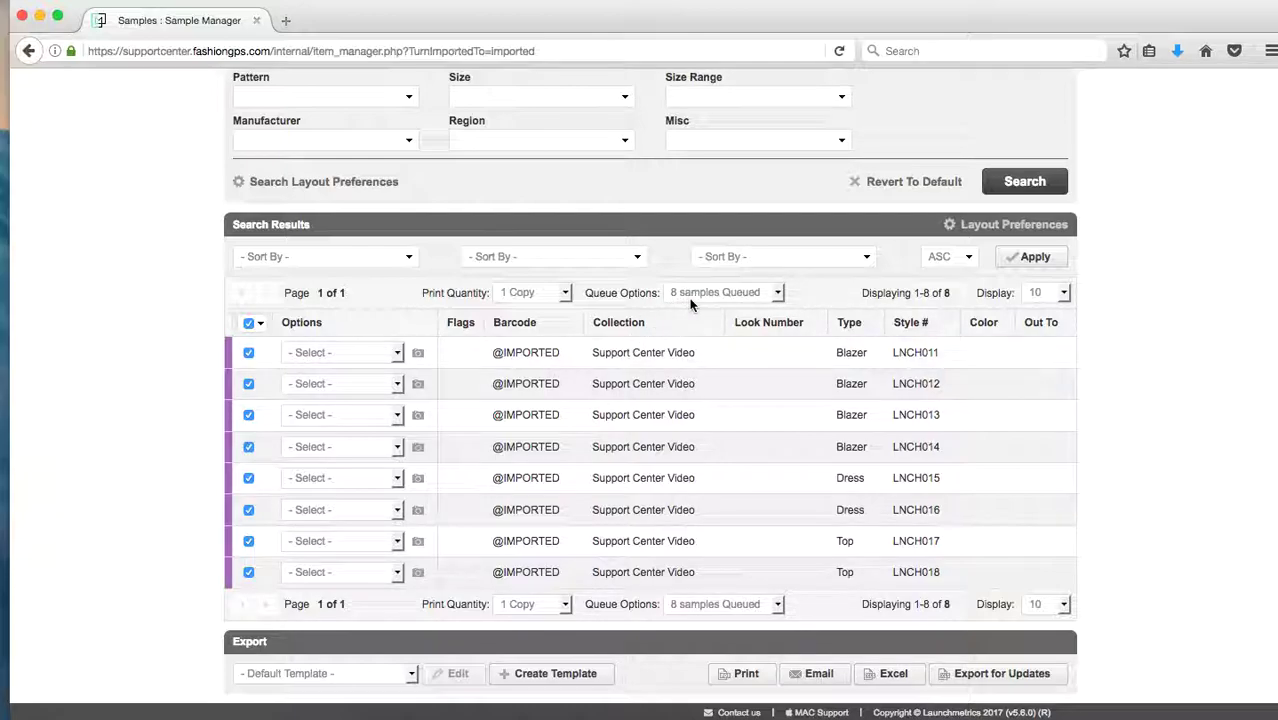
pyautogui.click(260, 323)
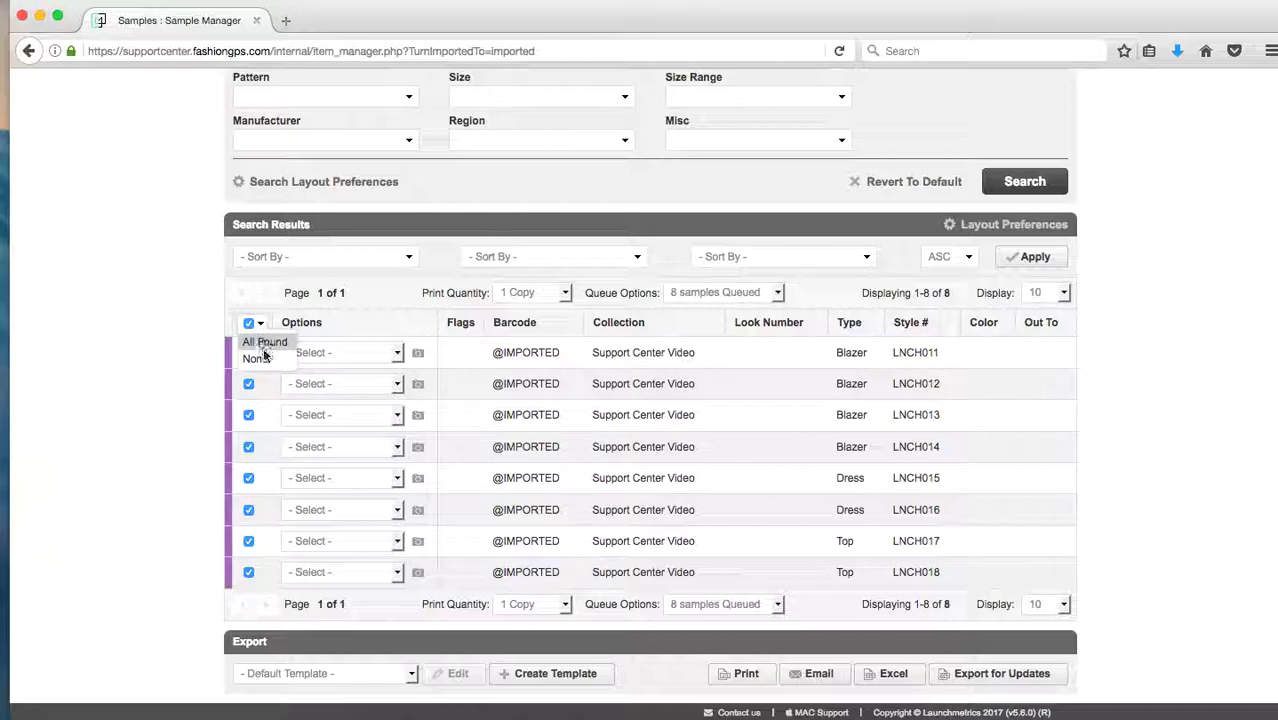
pyautogui.click(258, 358)
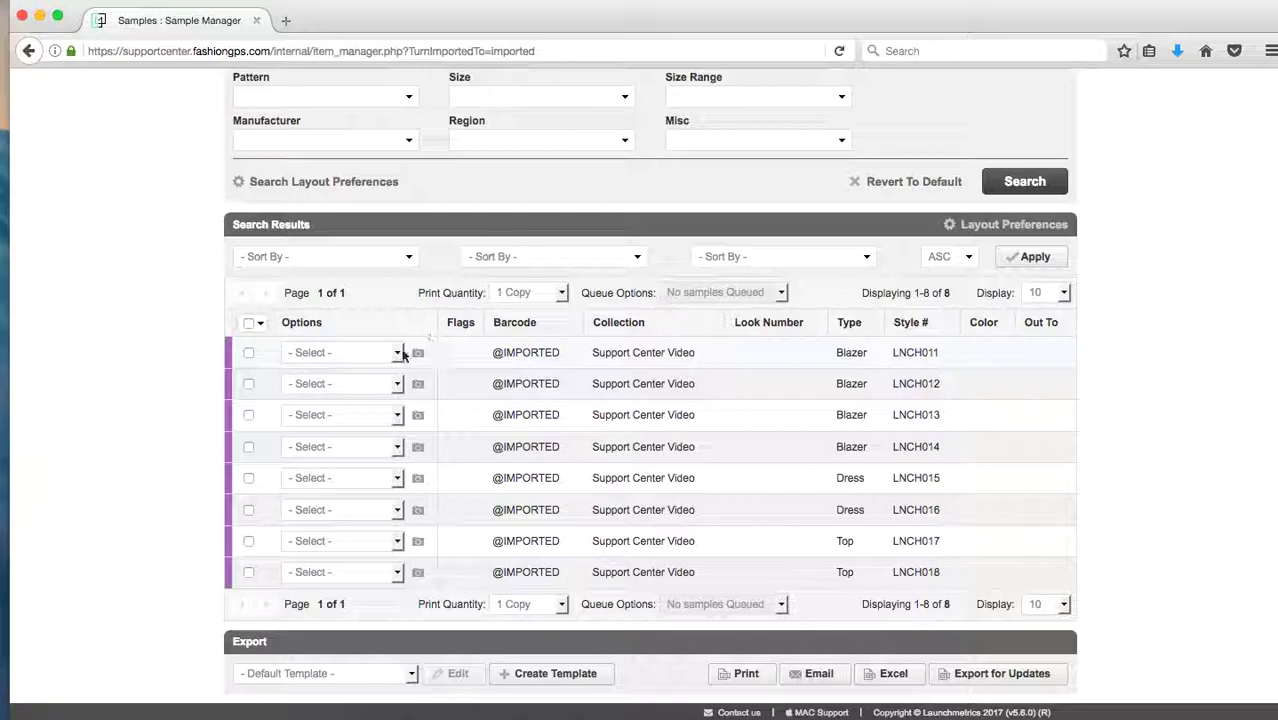
# Step: Queue the four Blazer samples LNCH011 to LNCH014, verify their import and dismiss the printer configuration warning
pyautogui.click(248, 352)
pyautogui.click(249, 386)
pyautogui.click(248, 415)
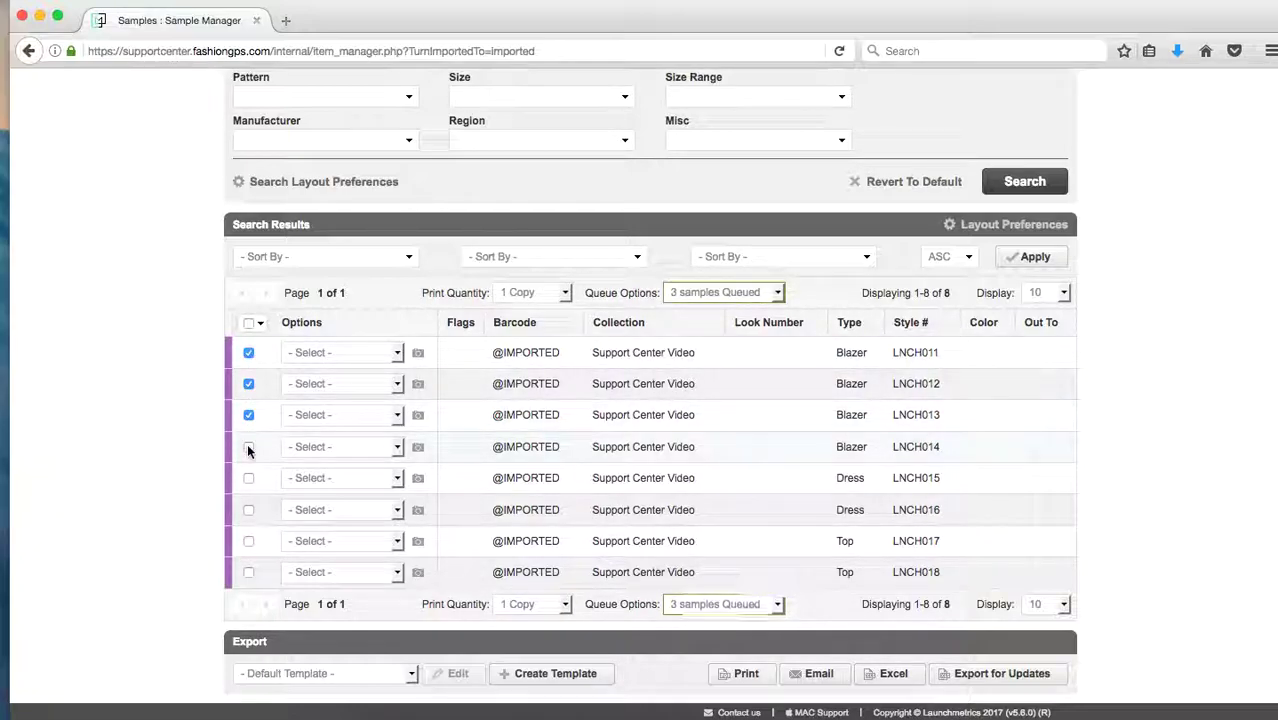
pyautogui.click(249, 447)
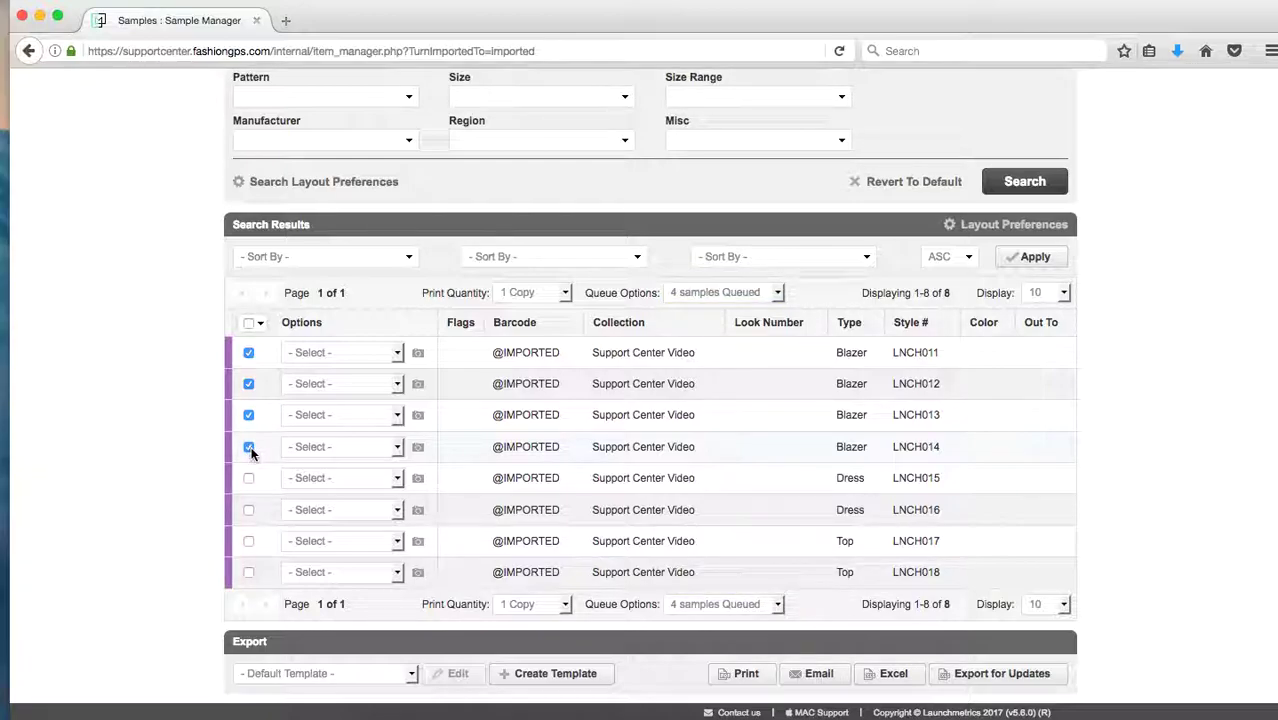
pyautogui.click(730, 294)
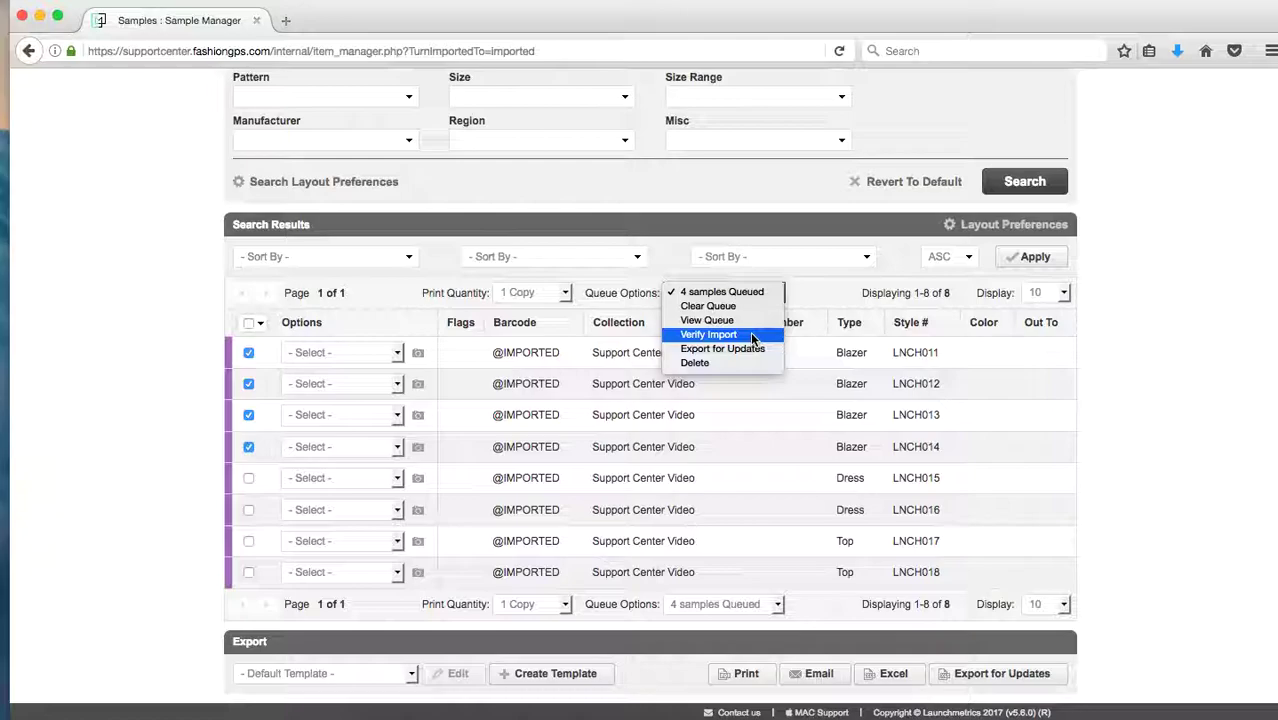
pyautogui.click(753, 337)
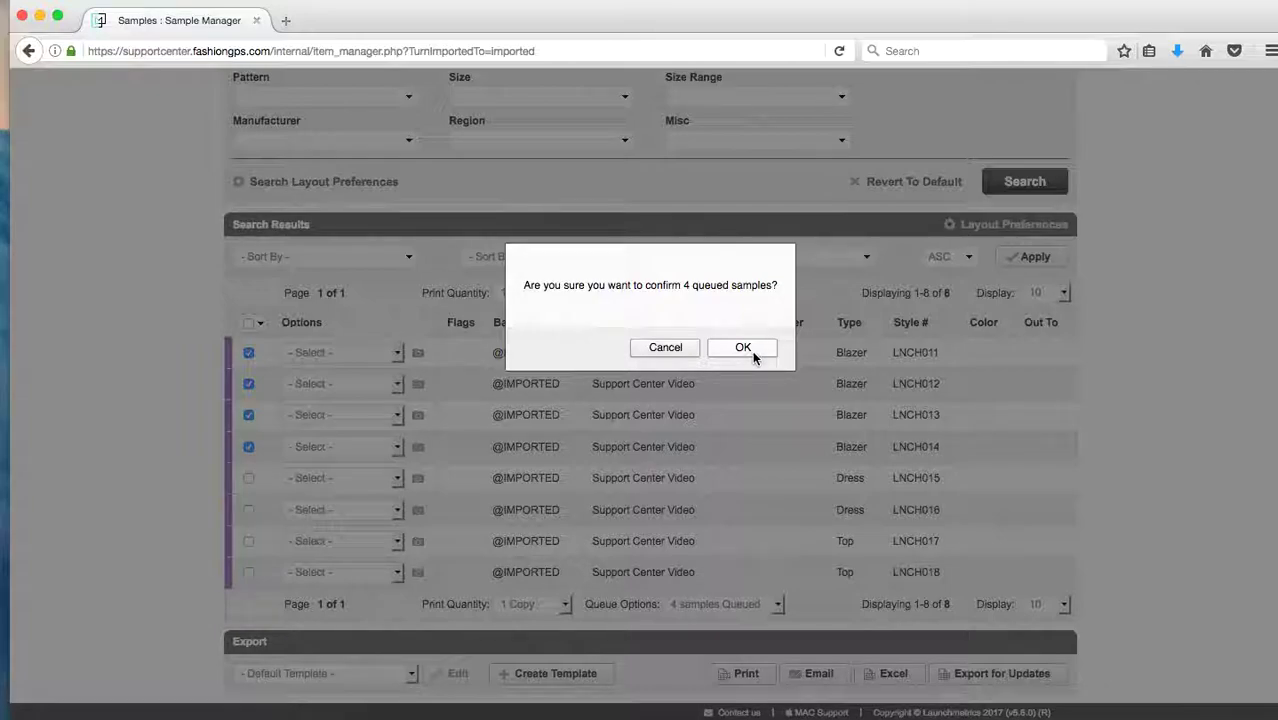
pyautogui.click(752, 352)
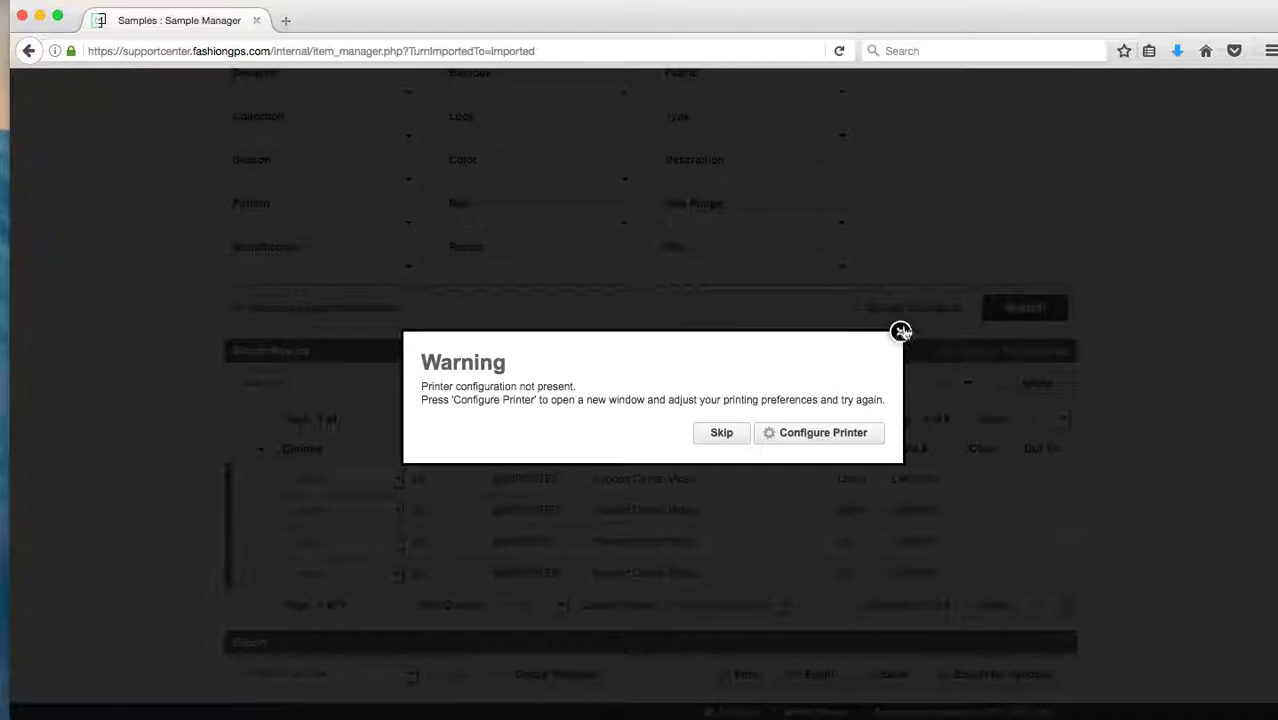
pyautogui.click(900, 331)
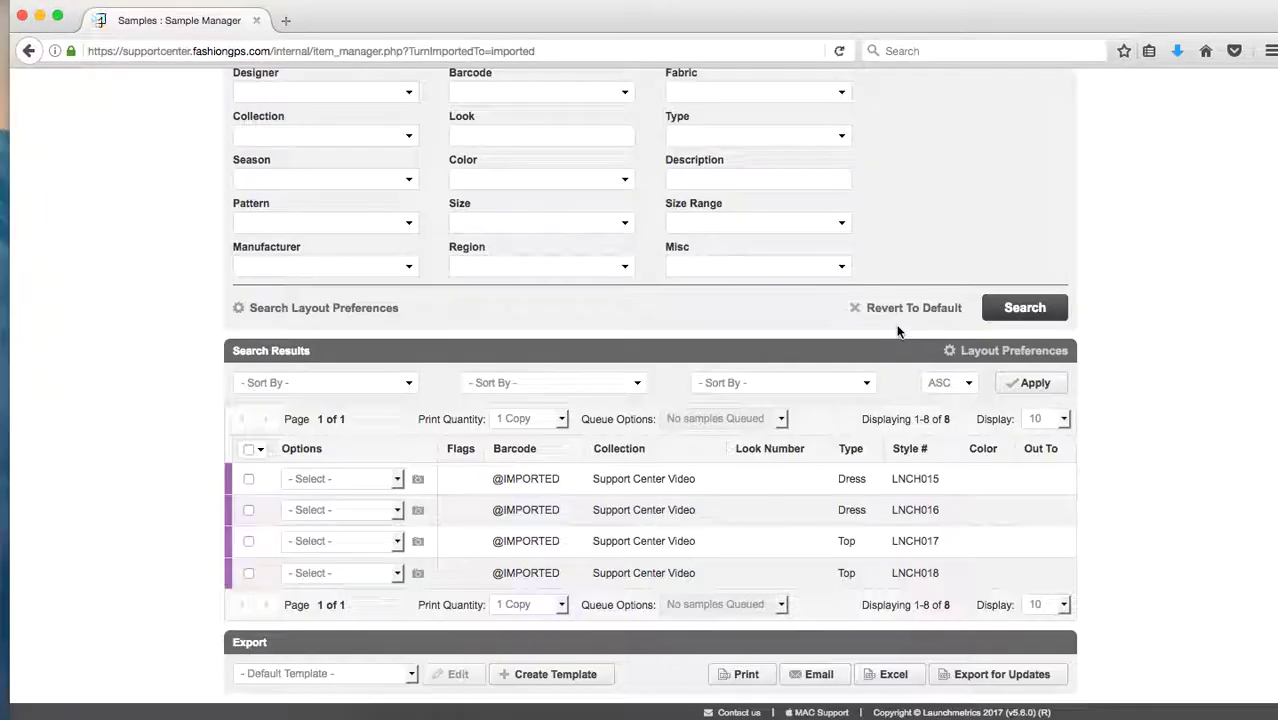
# Step: Open the Sample Manager and search the Inventory samples to check the verified Blazers and their barcodes
pyautogui.scroll(5, 772, 240)
pyautogui.moveTo(264, 131)
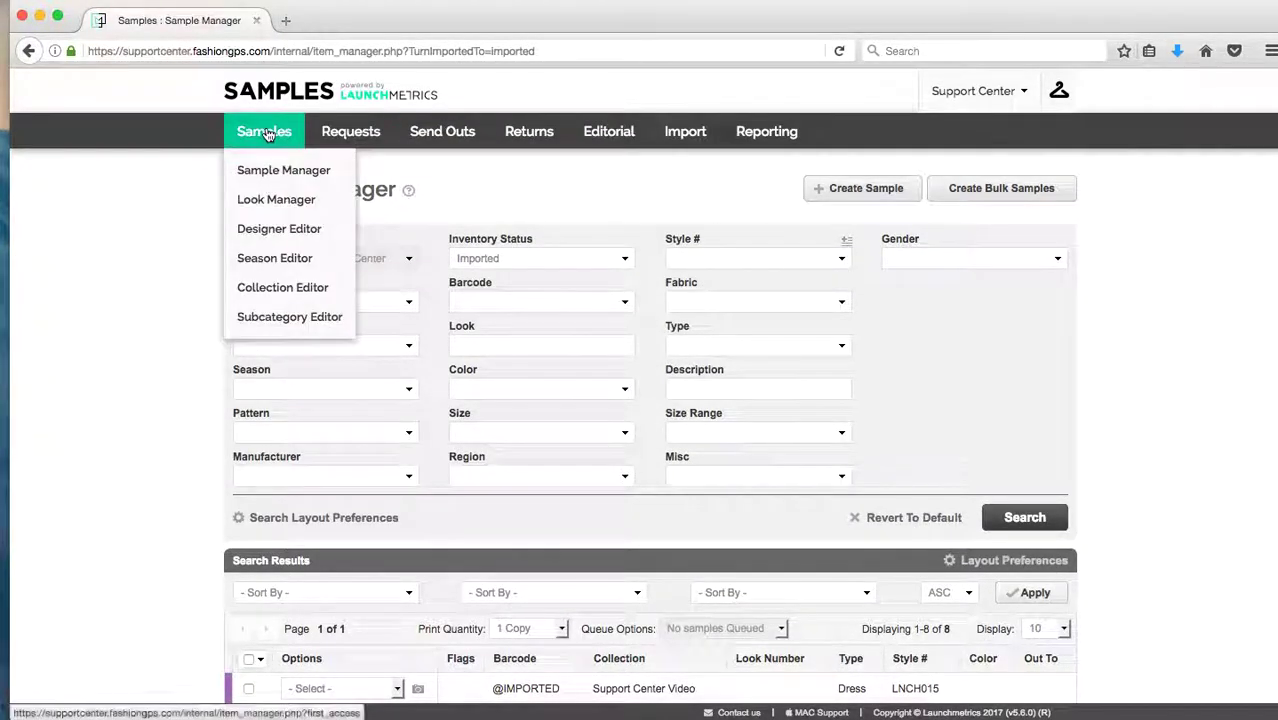
pyautogui.click(278, 171)
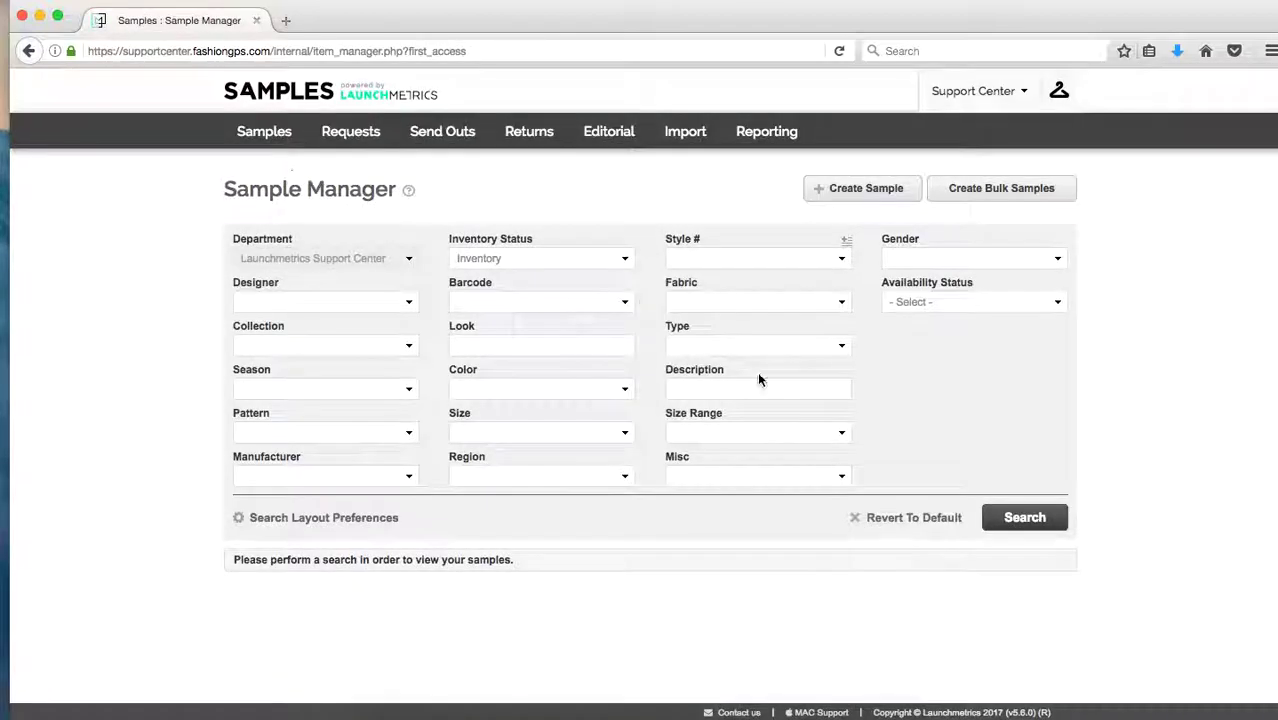
pyautogui.click(1026, 521)
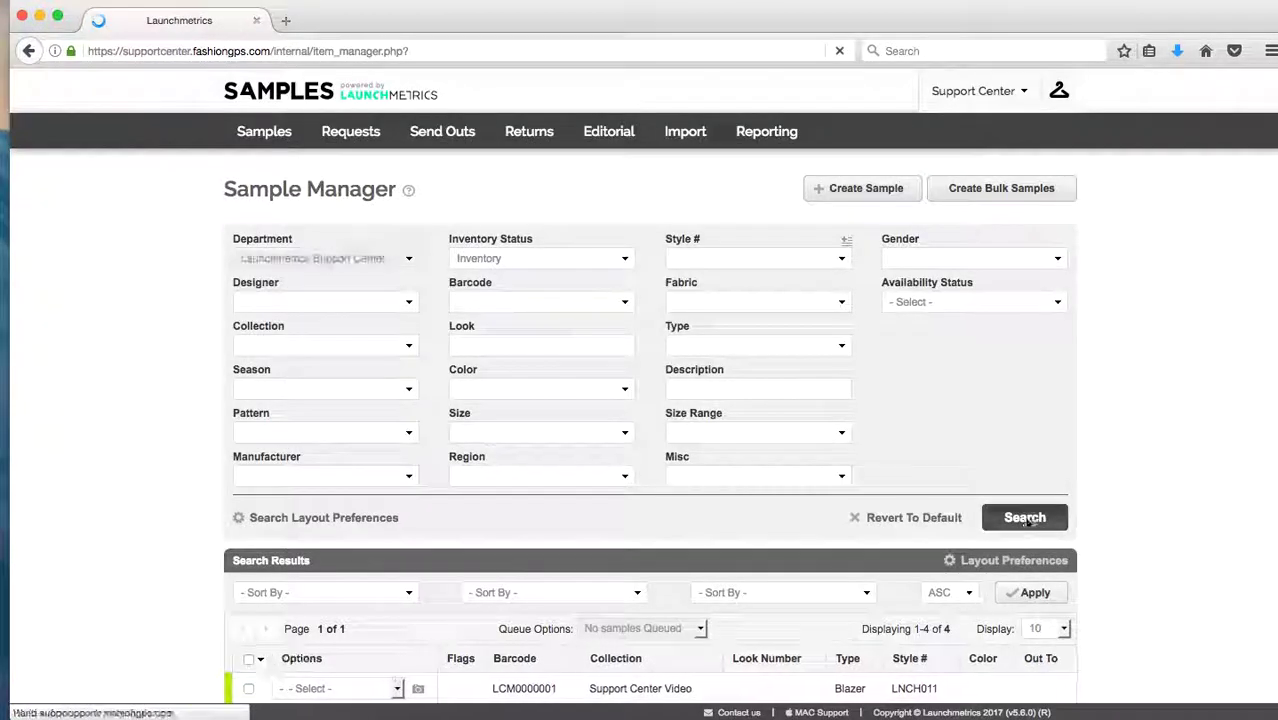
pyautogui.scroll(-3, 845, 480)
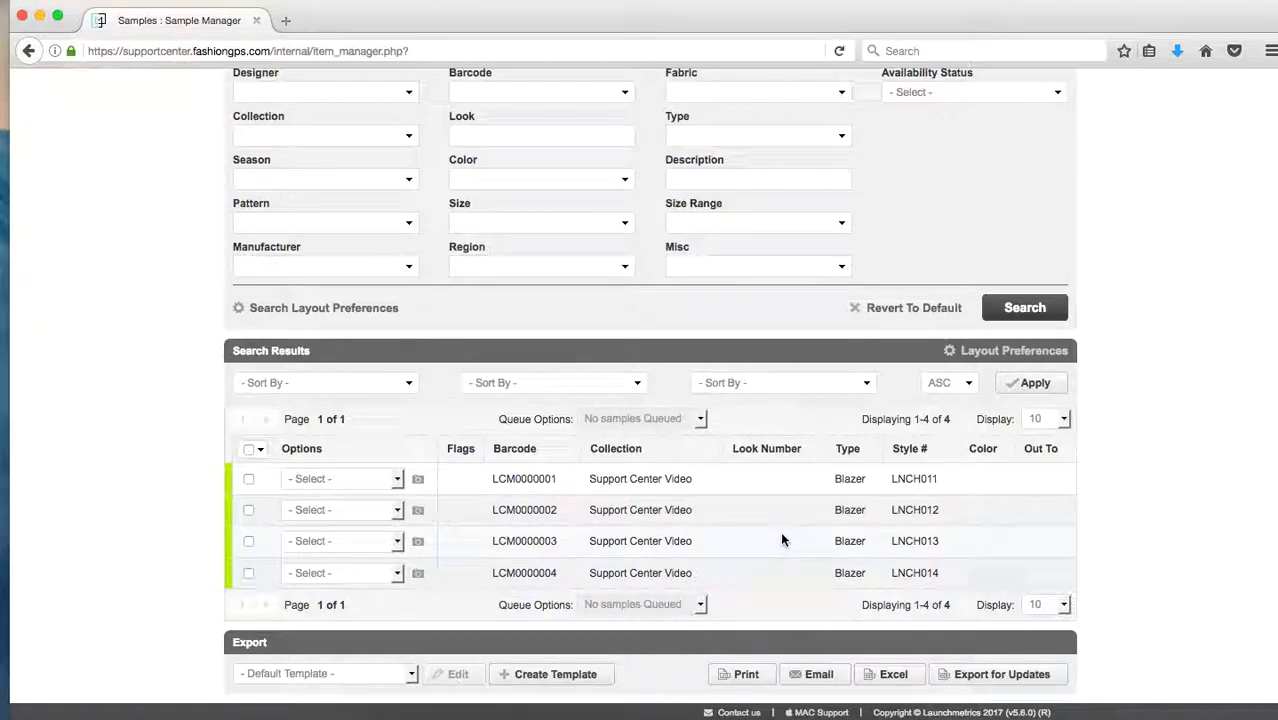
# Step: Open the dashboard and refresh its charts to check the inventory and imported sample figures
pyautogui.scroll(4, 780, 531)
pyautogui.click(283, 99)
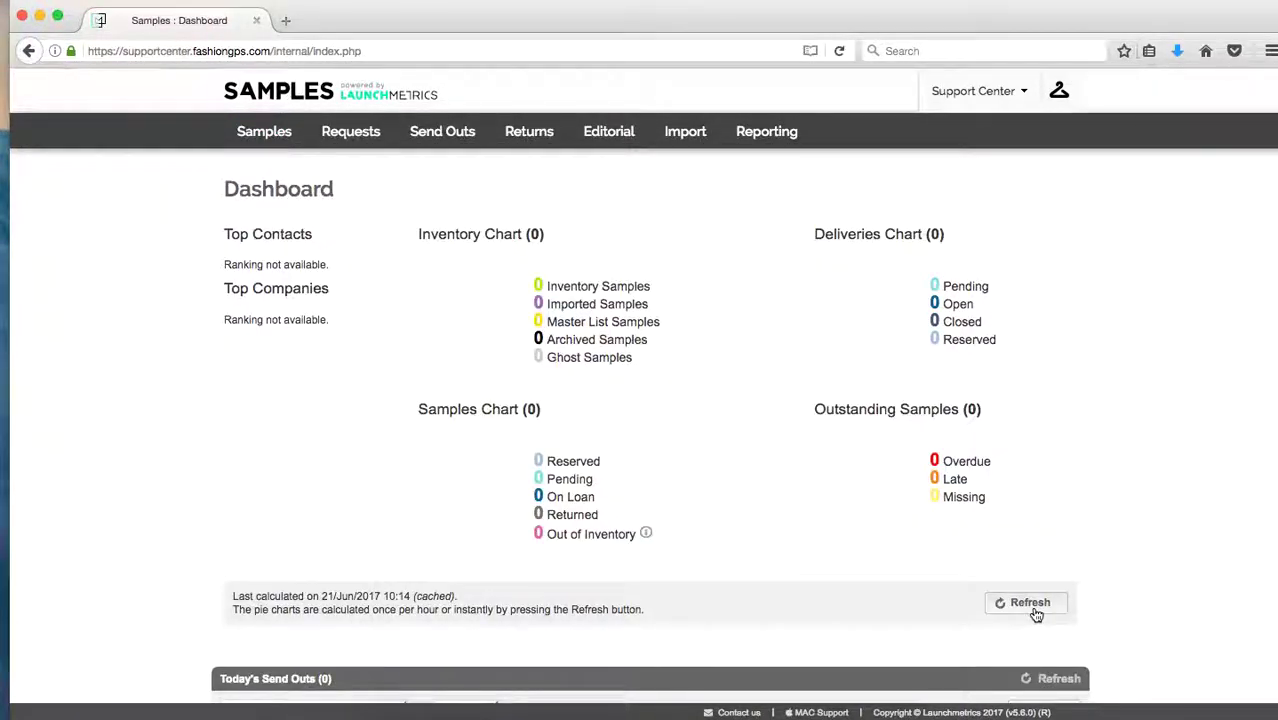
pyautogui.click(1036, 612)
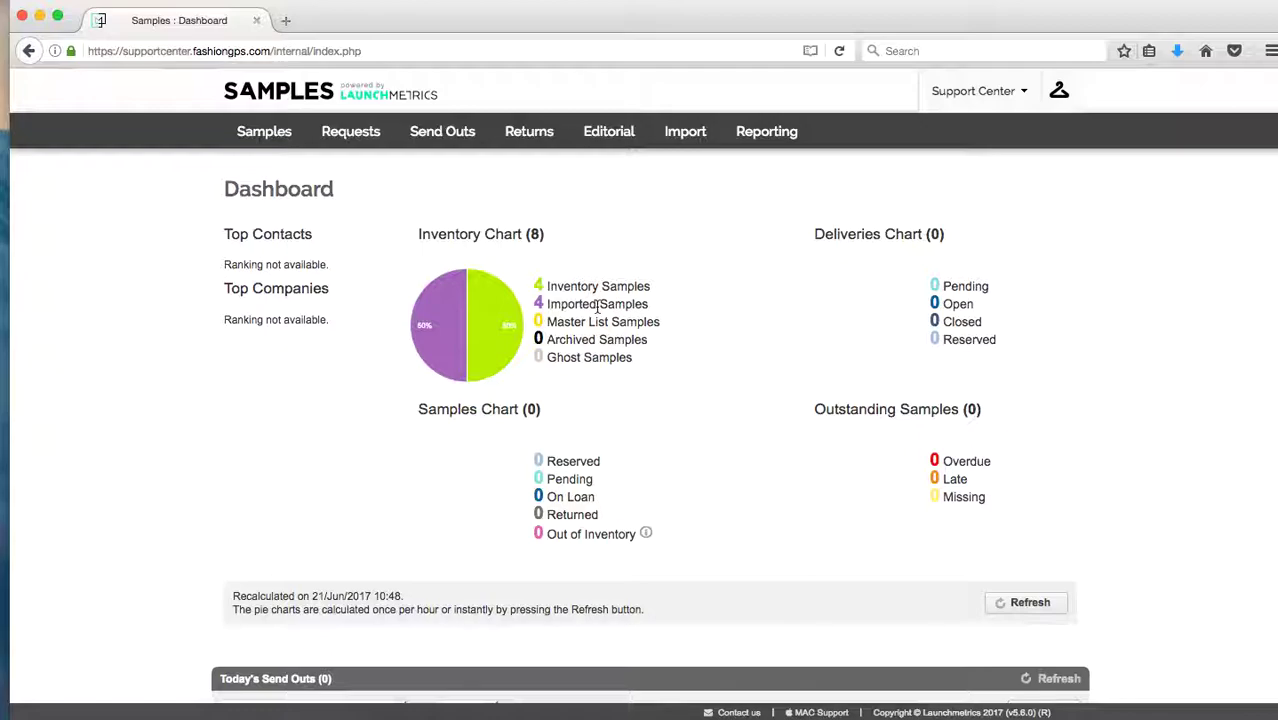
# Step: Open the imported samples awaiting verification, verify only the Dress sample LNCH015 and skip the printer configuration
pyautogui.moveTo(685, 131)
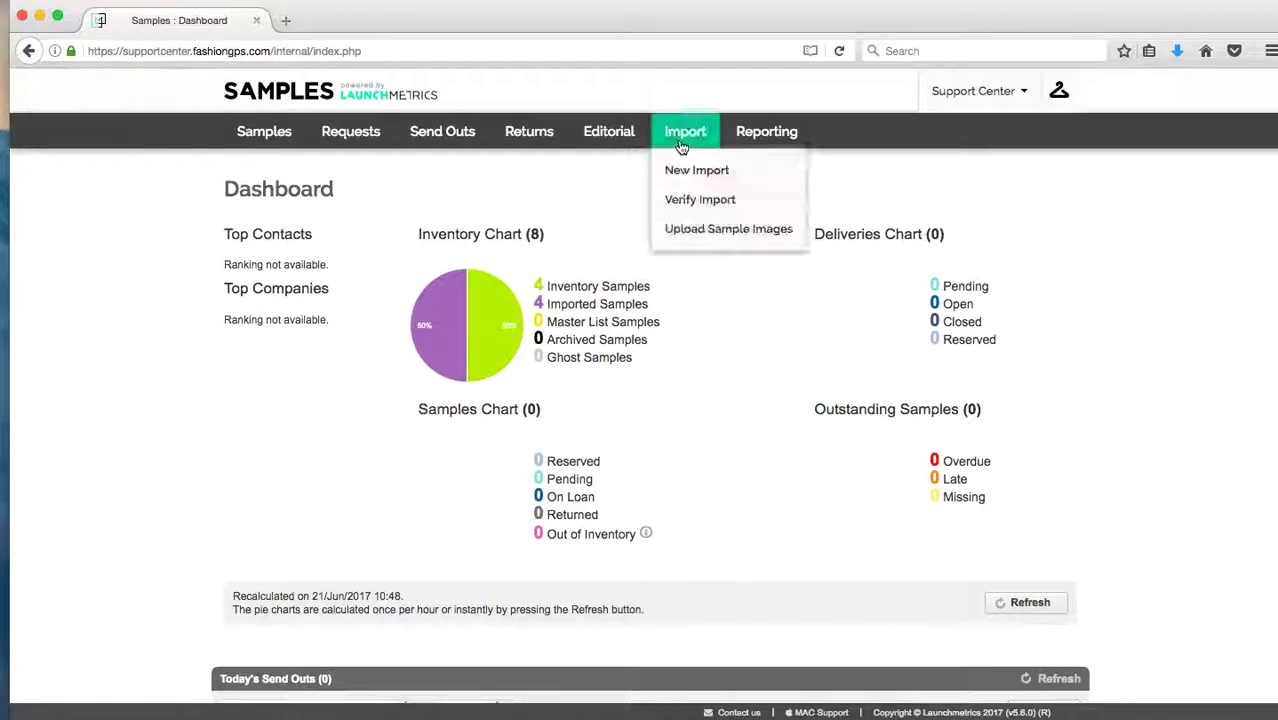
pyautogui.click(716, 203)
pyautogui.scroll(-3, 695, 324)
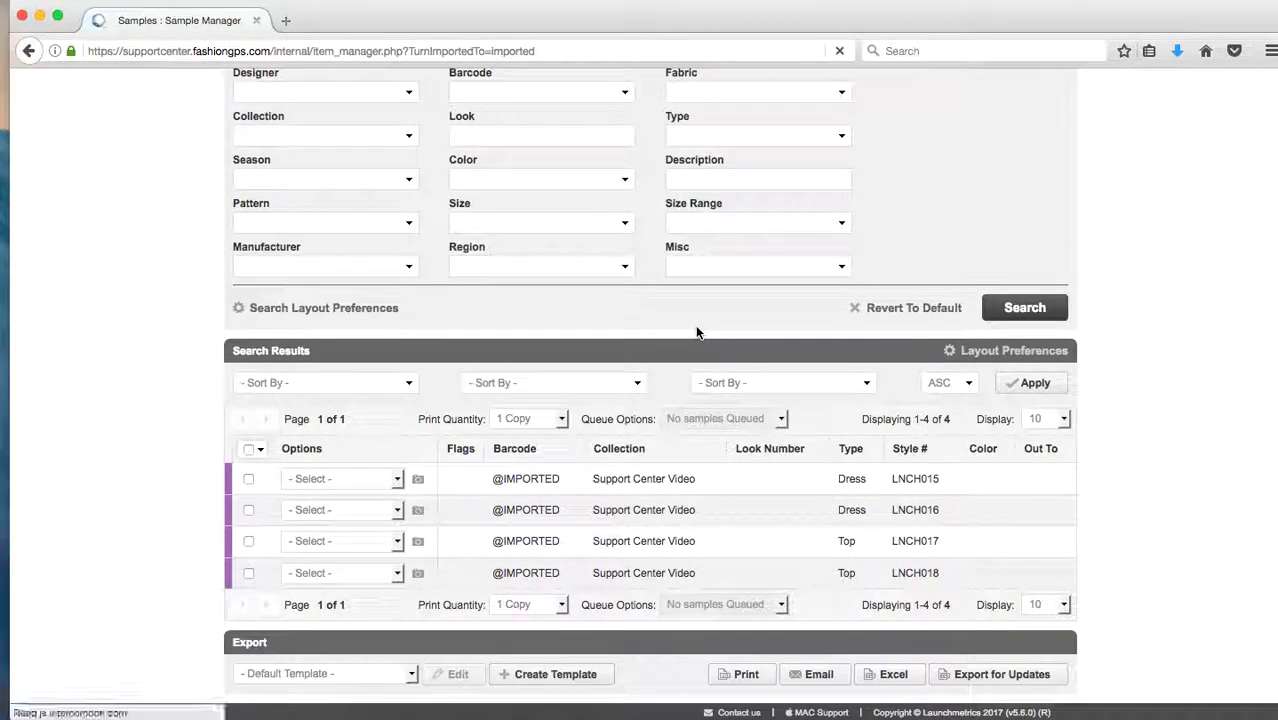
pyautogui.click(347, 479)
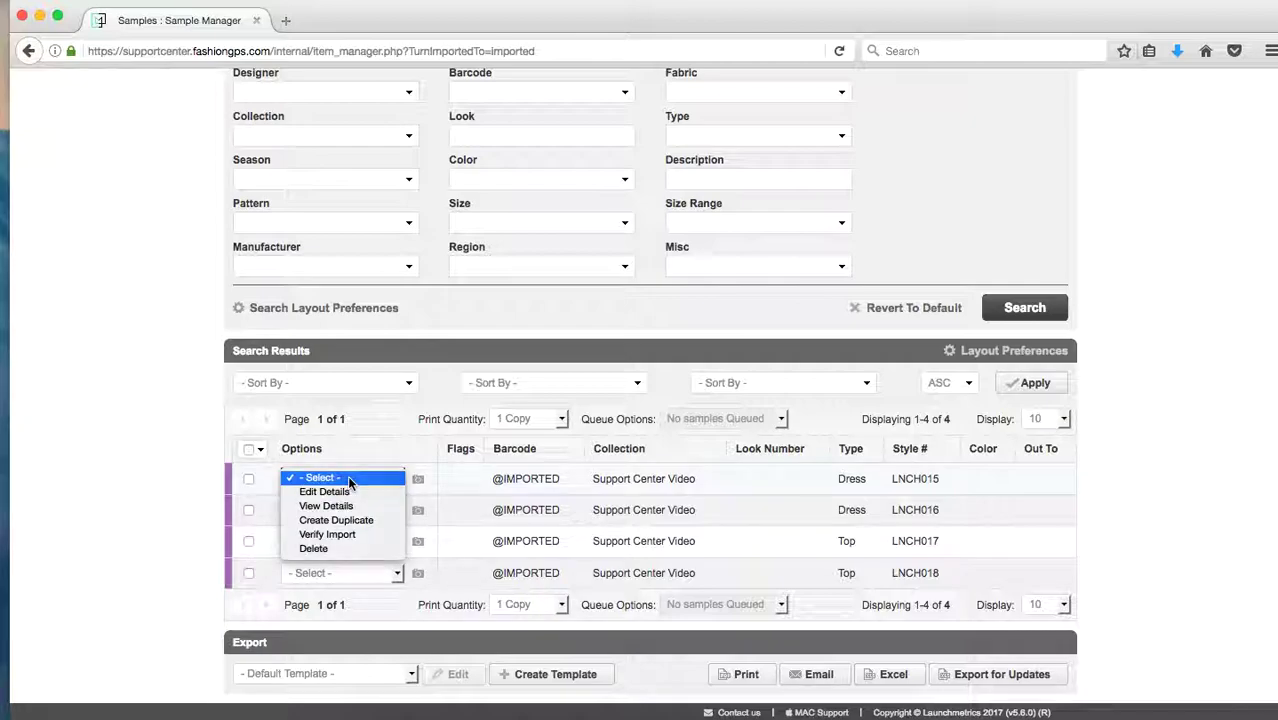
pyautogui.click(347, 532)
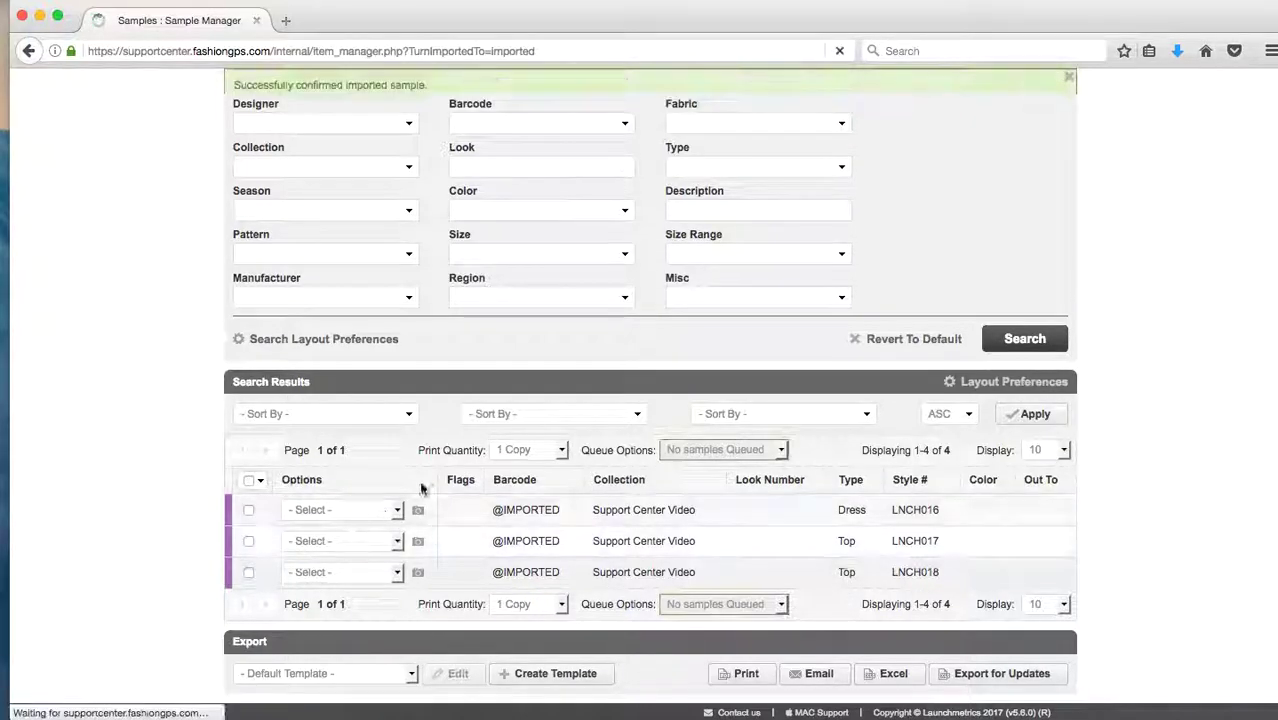
pyautogui.click(722, 432)
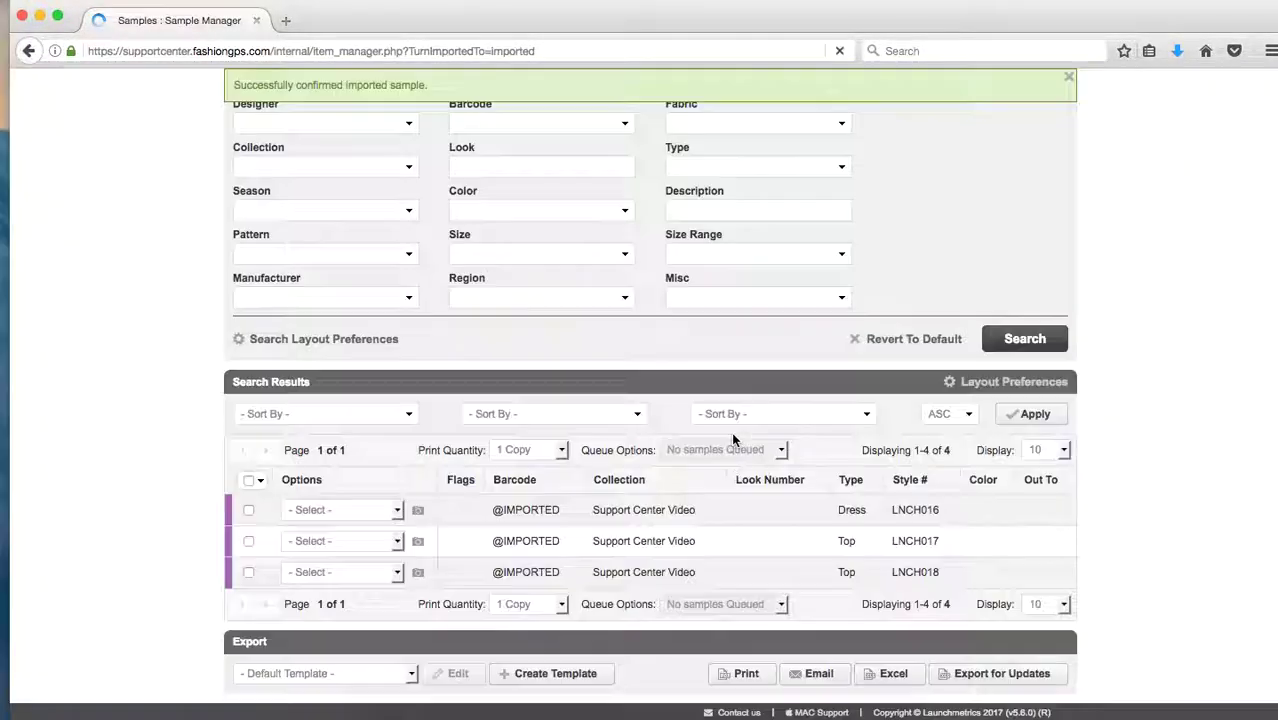
# Step: Queue the remaining imported samples LNCH016 to LNCH018, verify their import together and skip the printer configuration warning
pyautogui.click(248, 481)
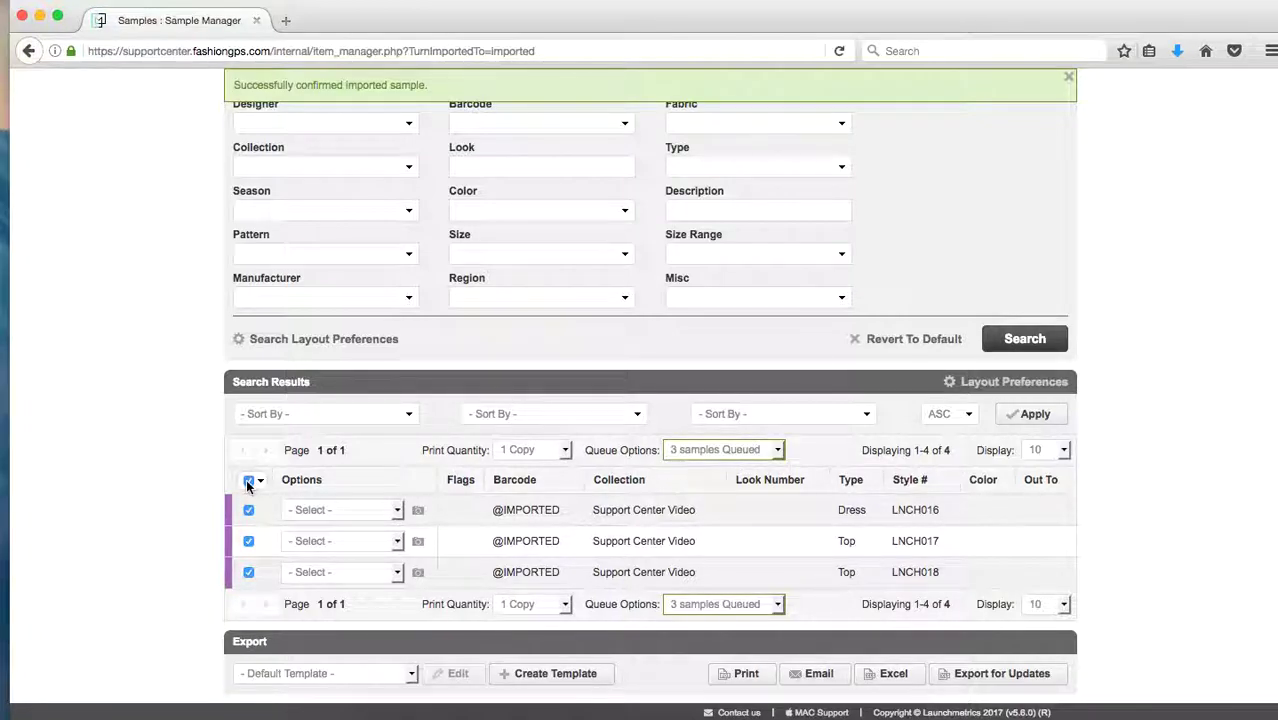
pyautogui.click(720, 450)
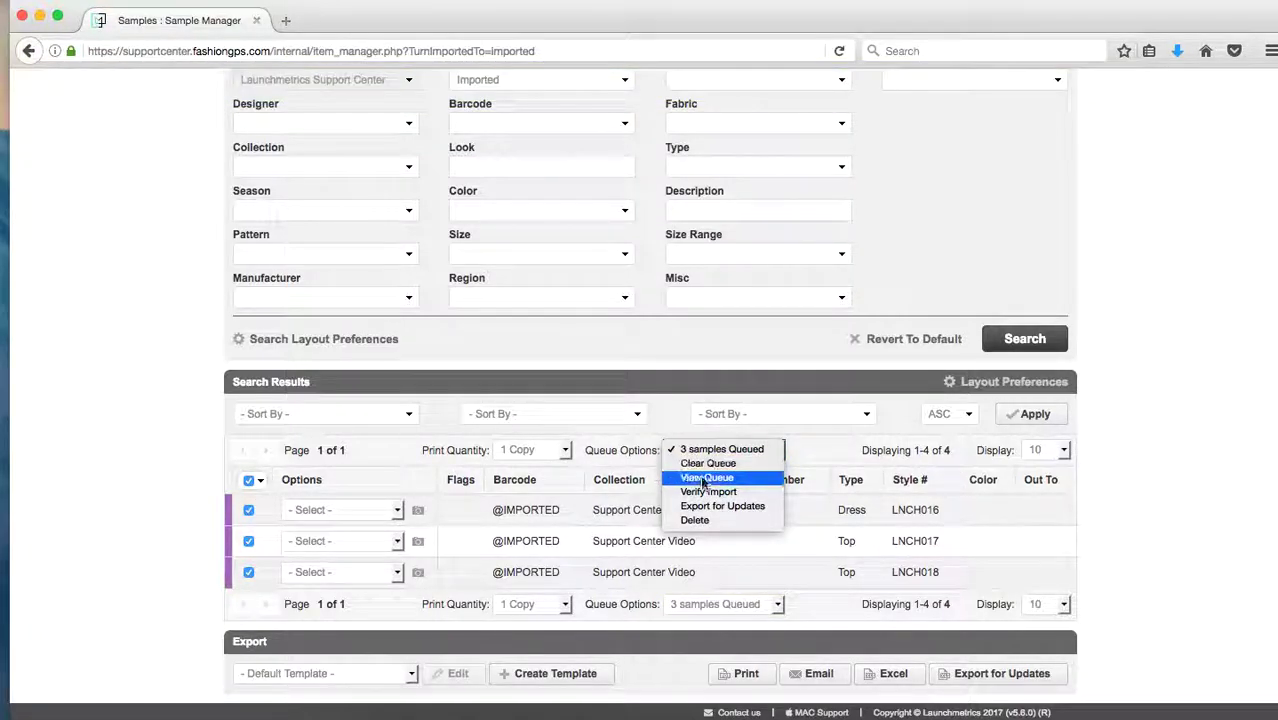
pyautogui.click(706, 491)
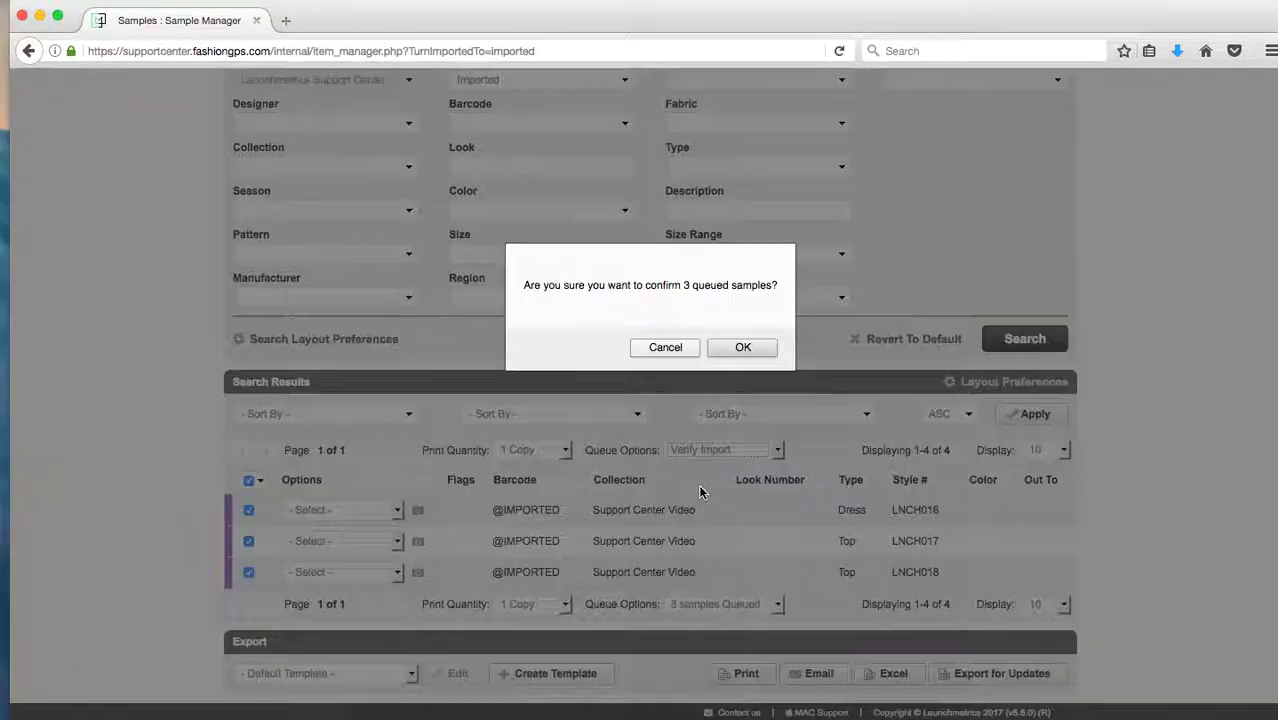
pyautogui.click(757, 354)
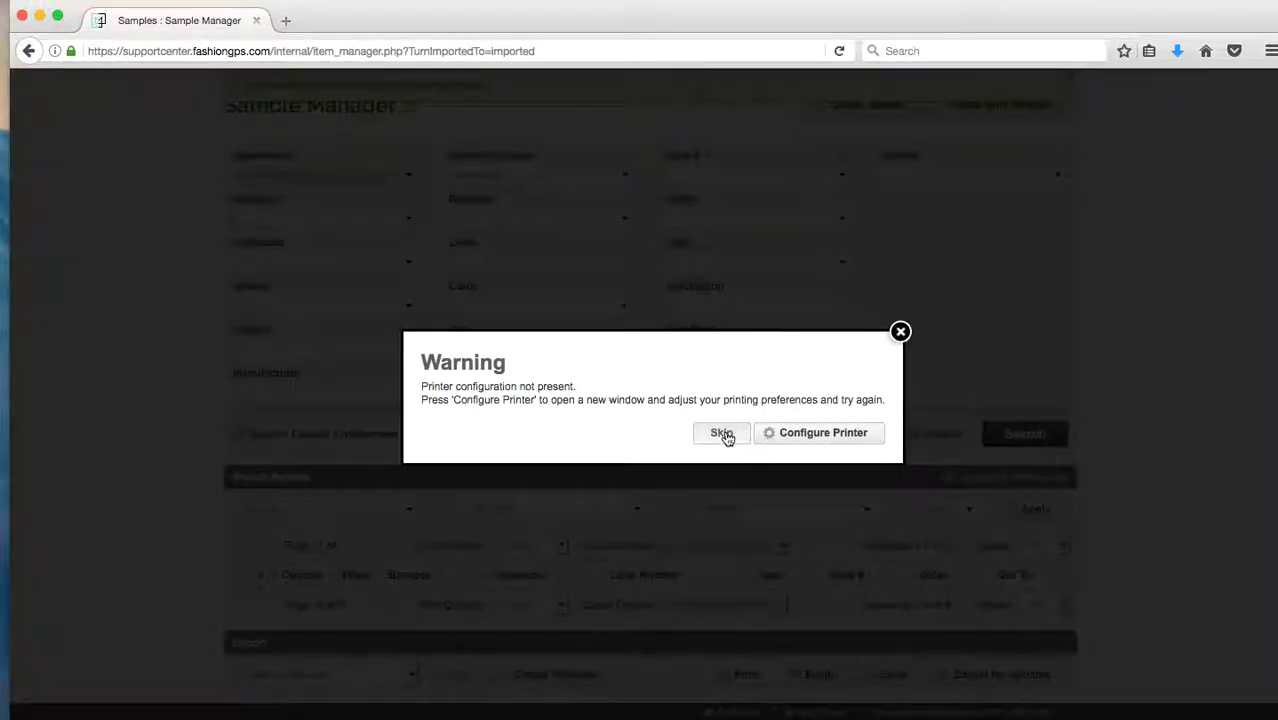
pyautogui.click(722, 434)
# Step: Open the Sample Manager and search the Inventory samples to review the full list from LNCH011 to LNCH018 with their barcodes
pyautogui.scroll(2, 724, 434)
pyautogui.moveTo(264, 131)
pyautogui.click(283, 170)
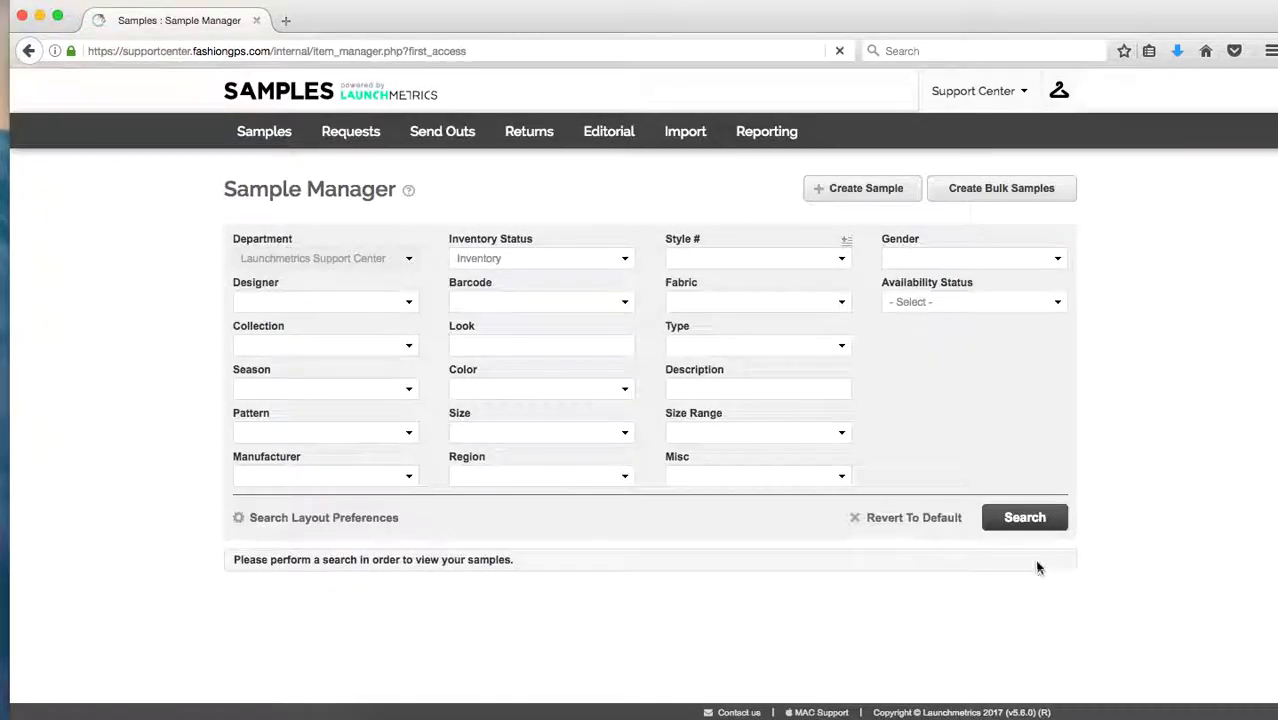
pyautogui.click(1030, 518)
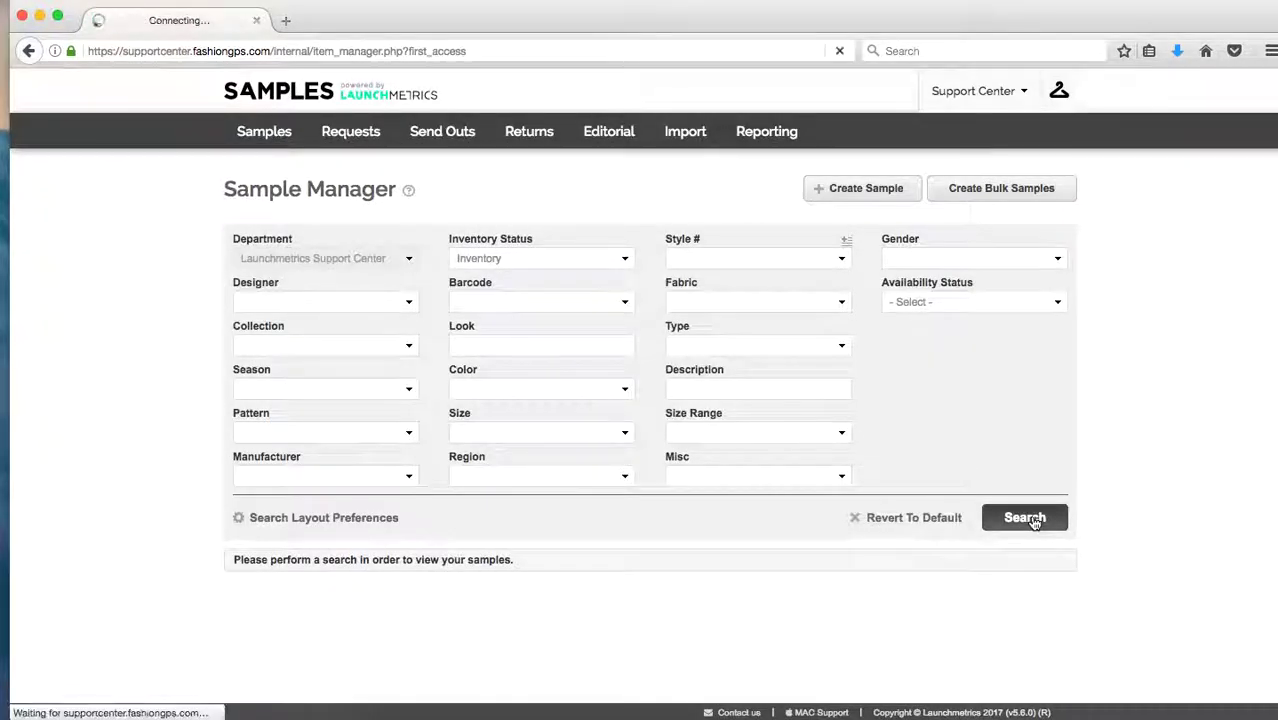
pyautogui.scroll(-5, 940, 430)
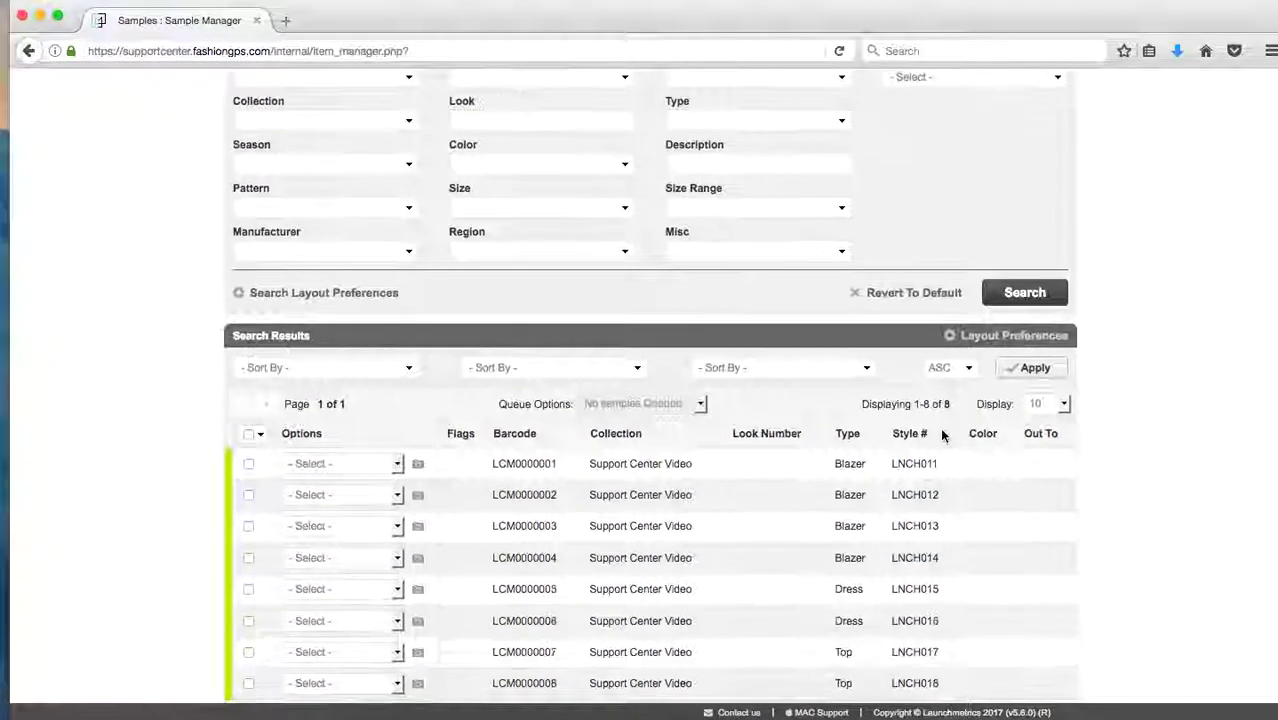
pyautogui.scroll(-2, 942, 433)
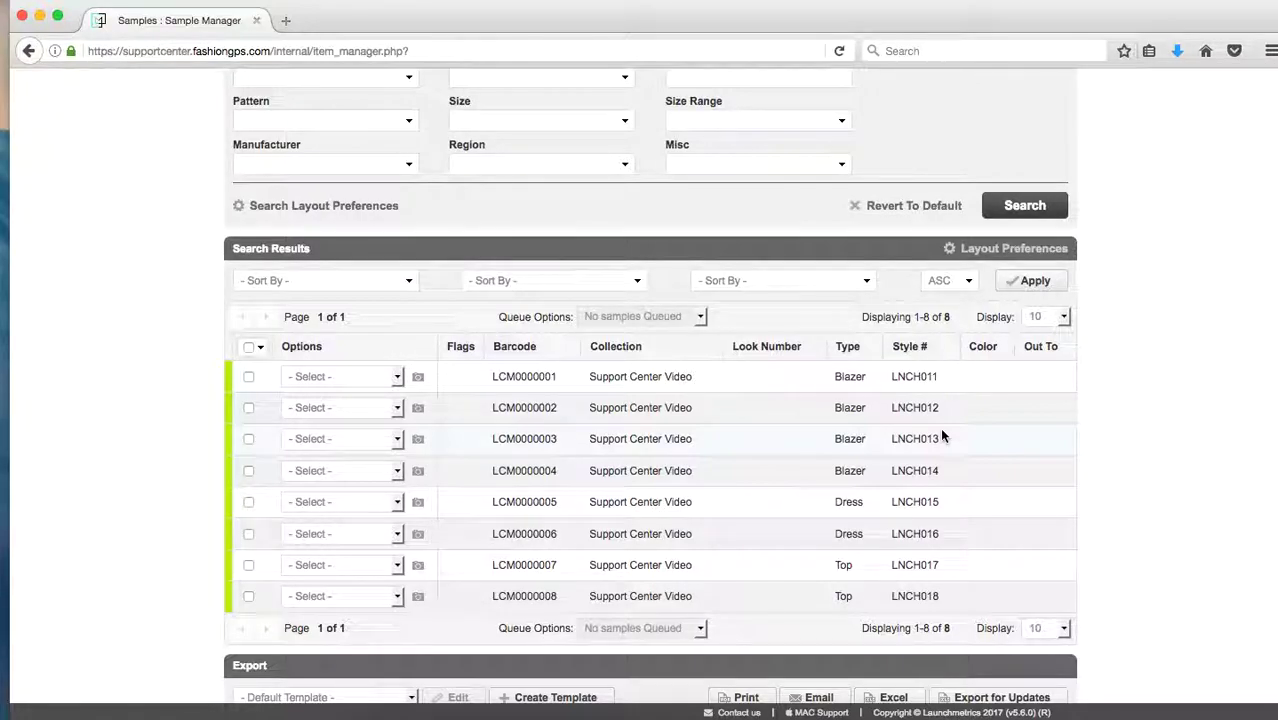
pyautogui.scroll(5, 940, 427)
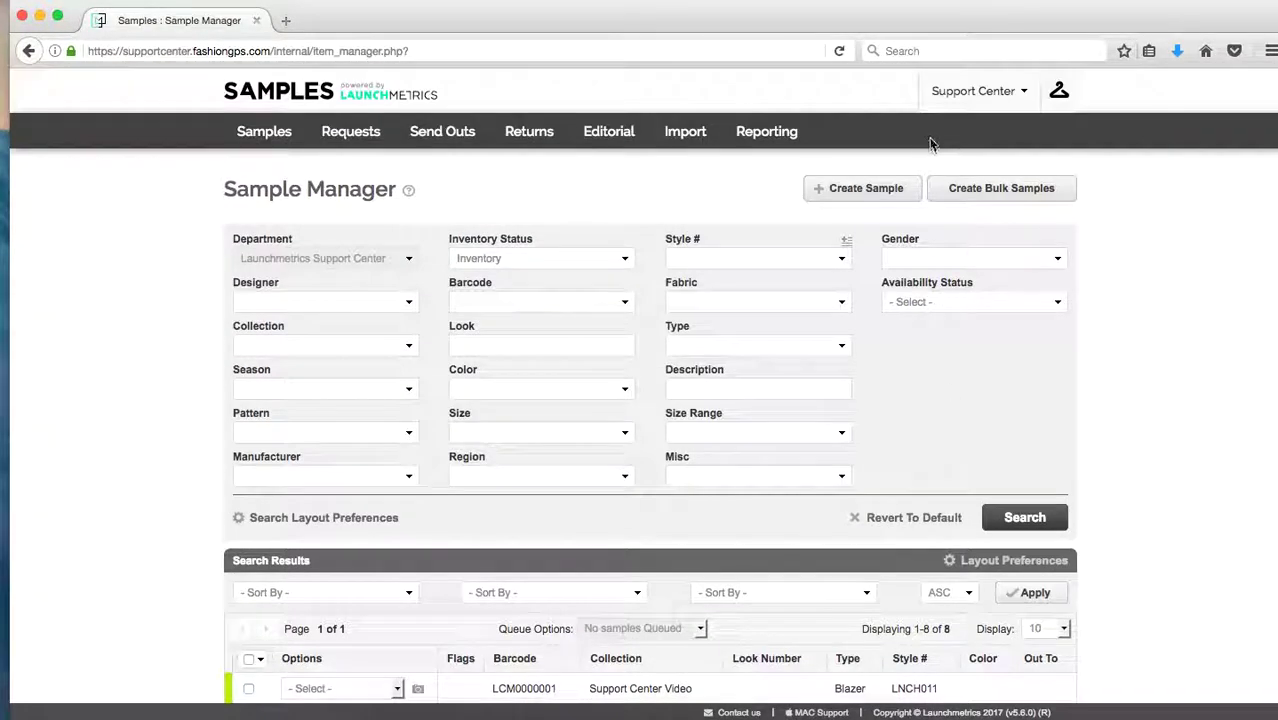